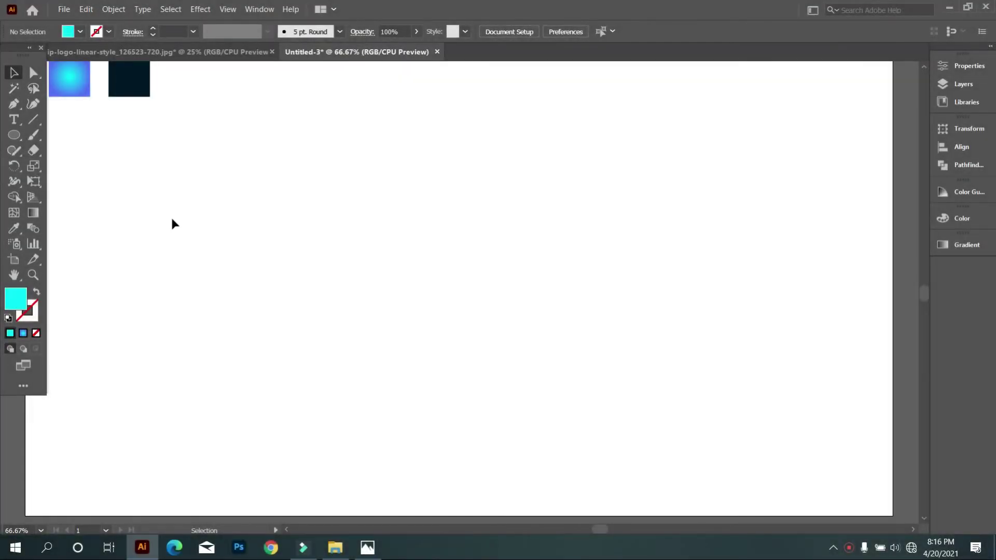
# Draw a small cyan-outlined circle and a larger concentric circle around it at the artboard centre
pyautogui.click(12, 135)
pyautogui.moveTo(446, 267); pyautogui.dragTo(490, 311)
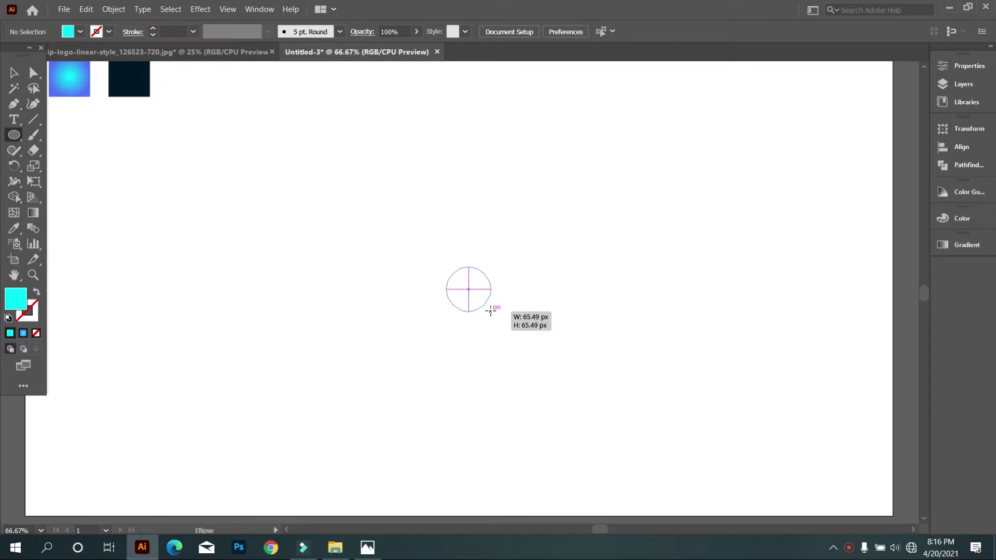
pyautogui.click(36, 294)
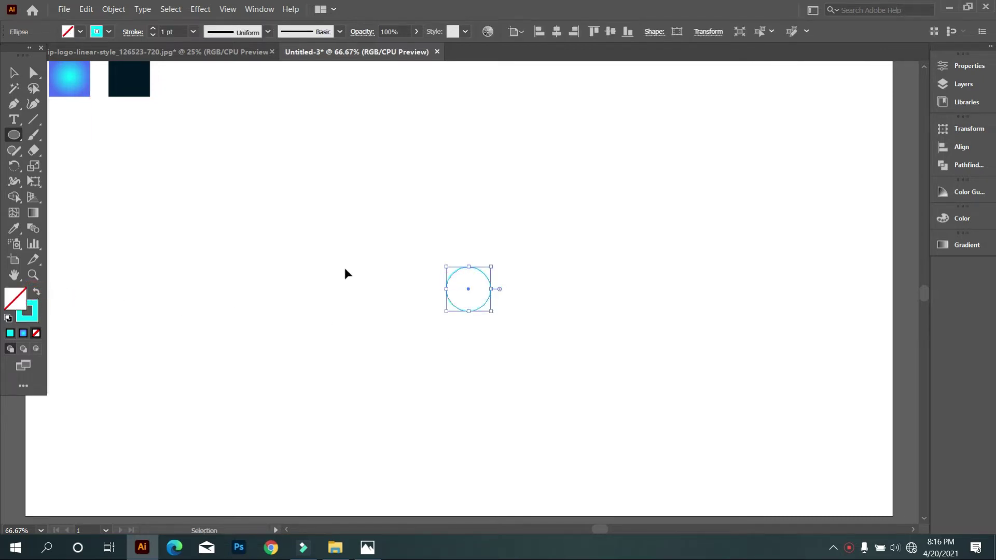
pyautogui.moveTo(491, 313); pyautogui.dragTo(555, 356)
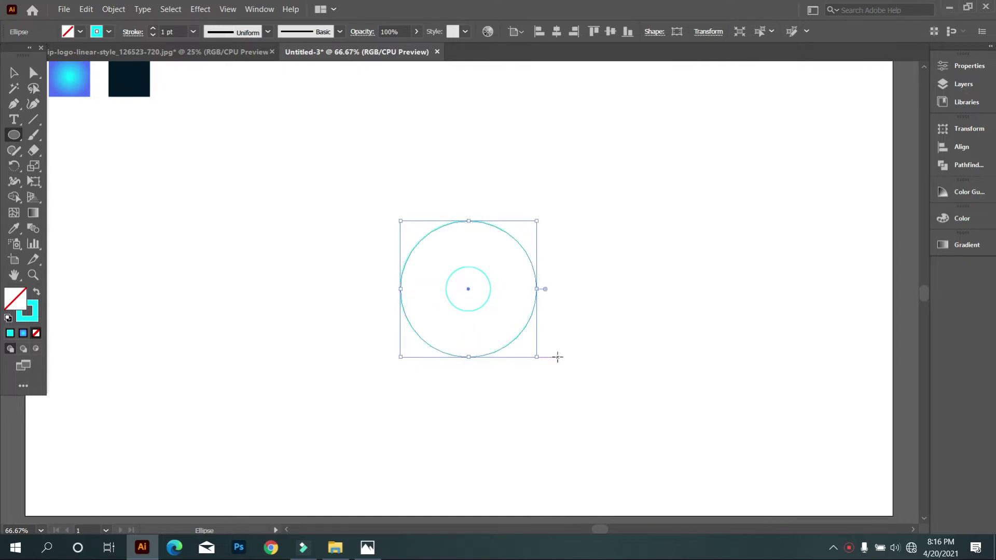
pyautogui.click(15, 73)
# Select both circles and make their outlines black
pyautogui.click(153, 161)
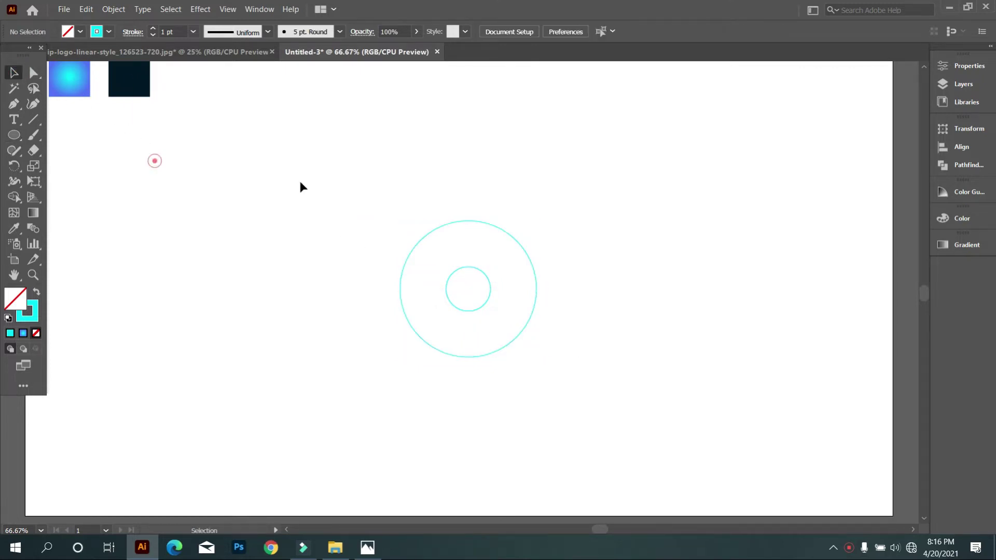
pyautogui.moveTo(371, 187); pyautogui.dragTo(549, 357)
pyautogui.click(108, 31)
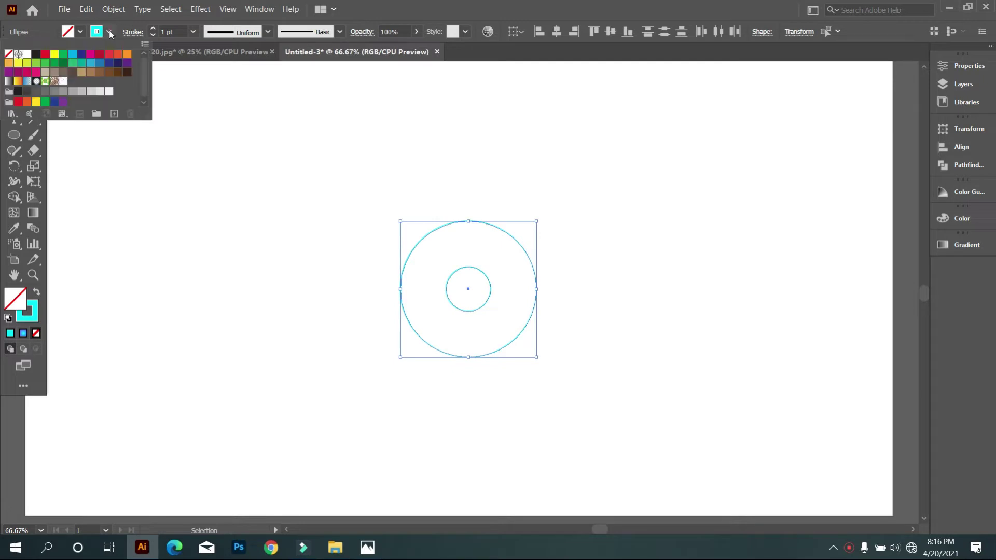
pyautogui.click(35, 54)
# Make a pattern swatch from the two circles and exit pattern editing
pyautogui.click(291, 230)
pyautogui.moveTo(369, 204); pyautogui.dragTo(579, 399)
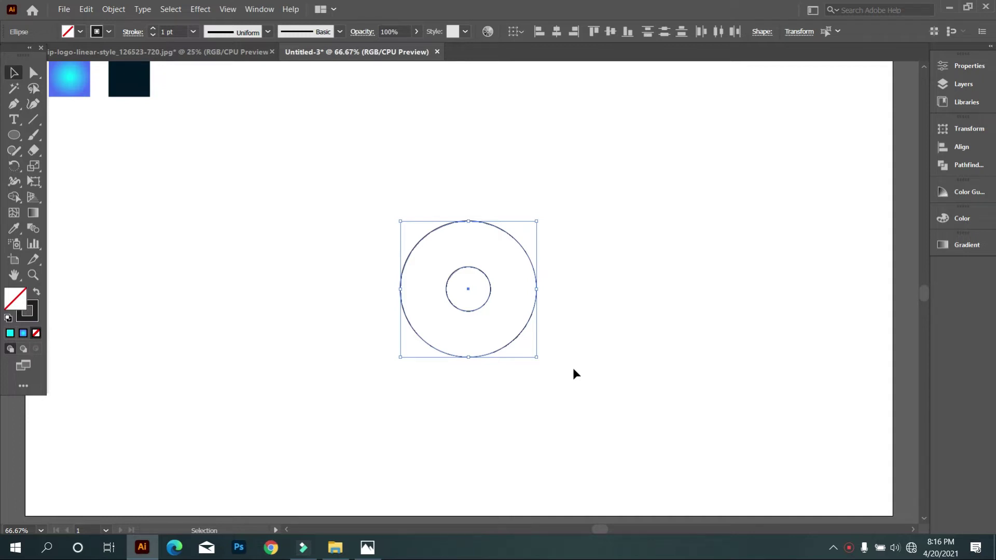
pyautogui.click(112, 9)
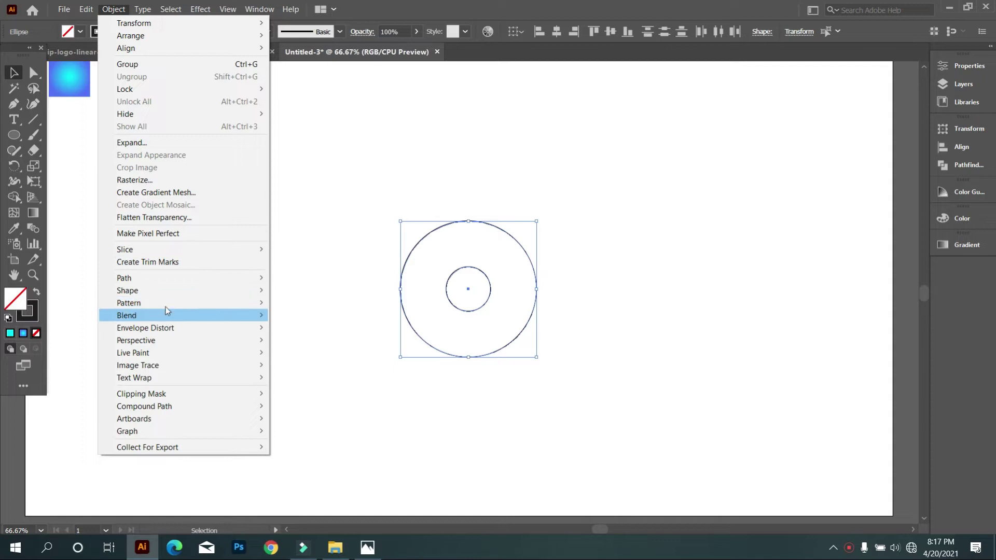
pyautogui.click(308, 305)
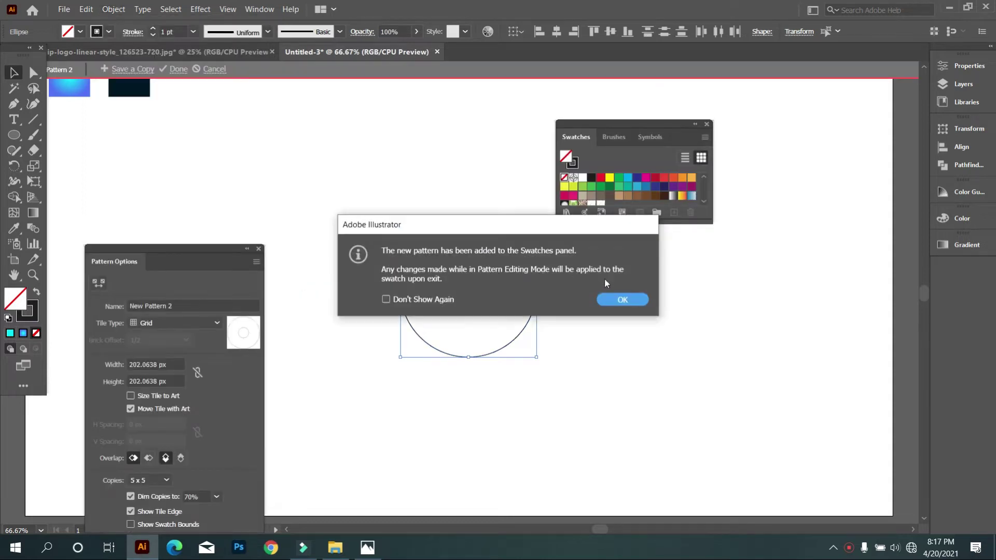
pyautogui.click(635, 299)
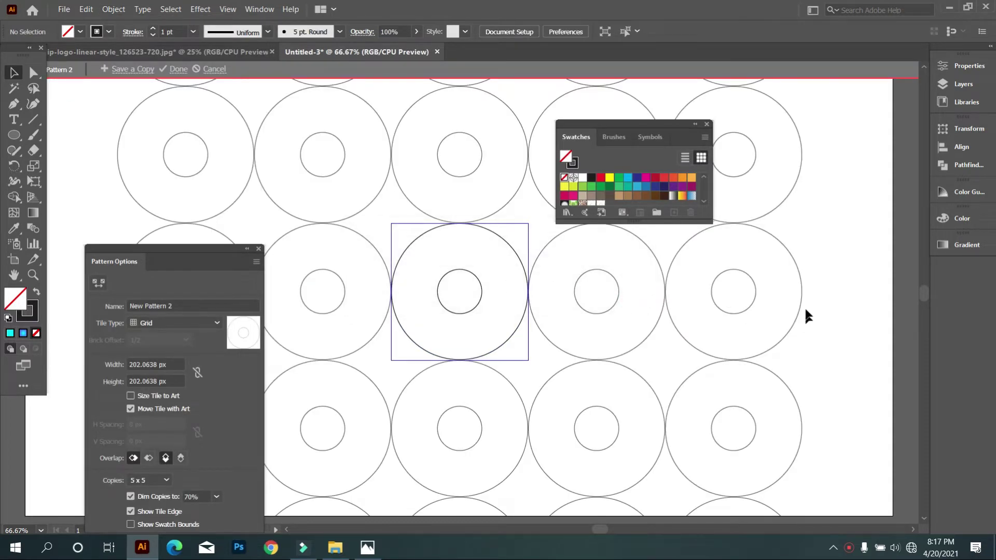
pyautogui.press('Escape')
pyautogui.click(629, 296)
pyautogui.moveTo(608, 341); pyautogui.dragTo(482, 286)
pyautogui.click(114, 9)
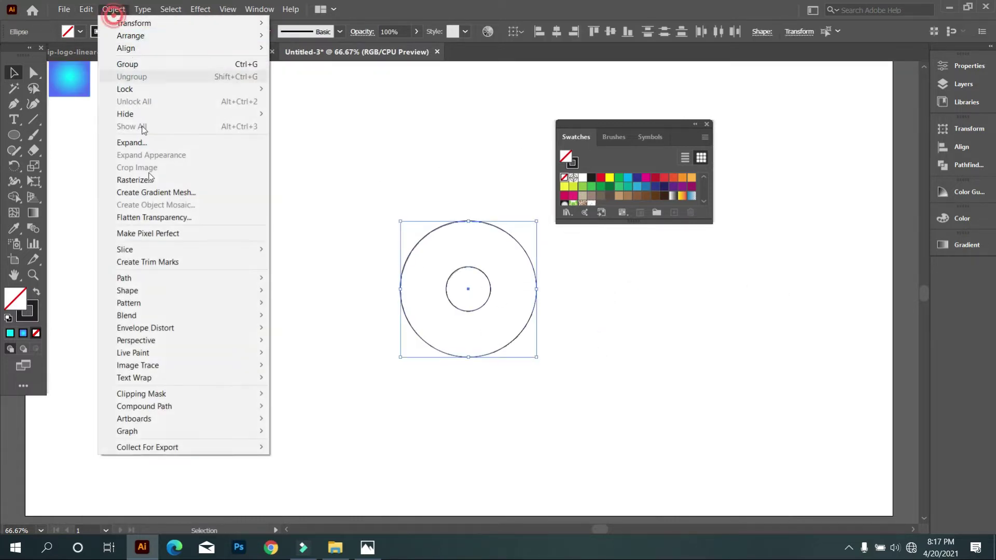
pyautogui.moveTo(127, 316)
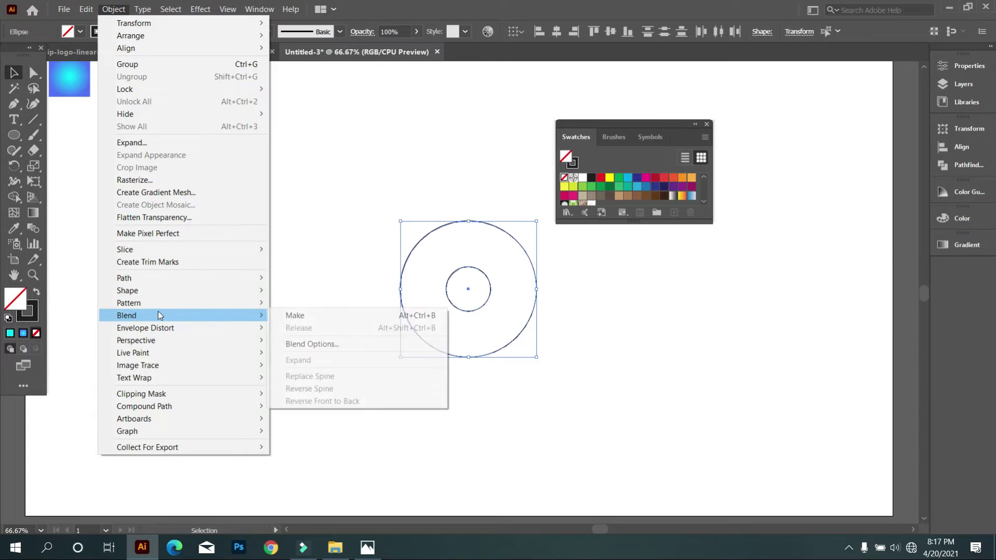
# Blend the two circles using Specified Steps spacing of 2 intermediate rings
pyautogui.click(291, 319)
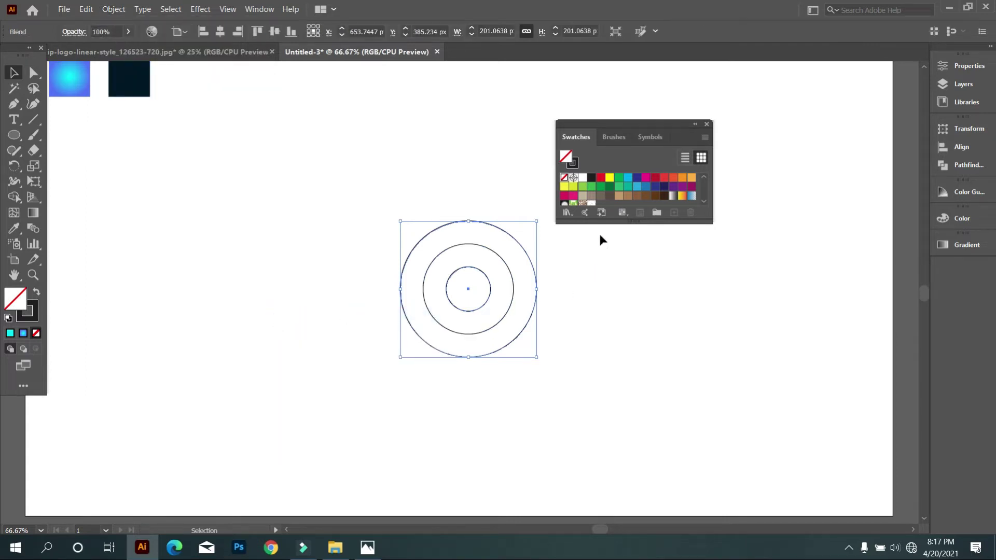
pyautogui.doubleClick(33, 230)
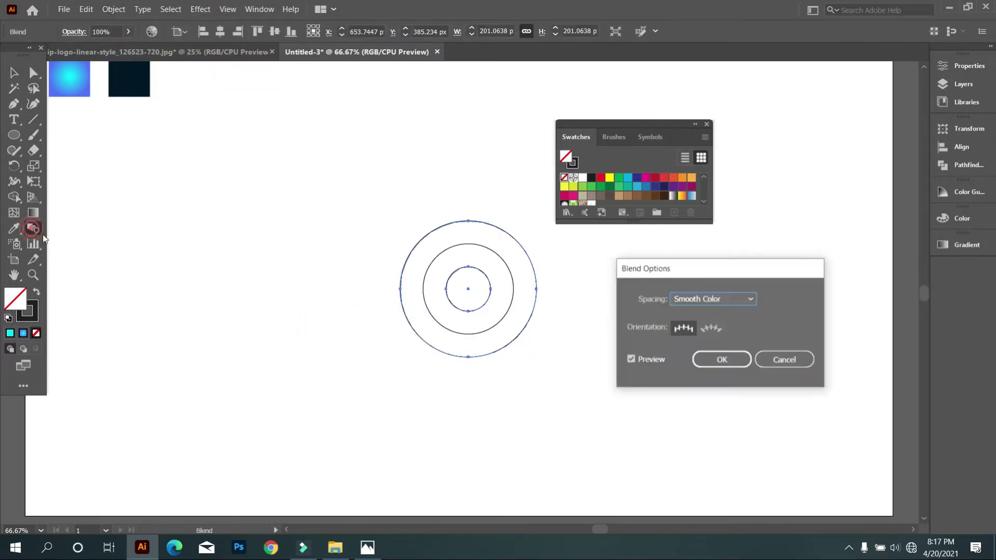
pyautogui.click(751, 299)
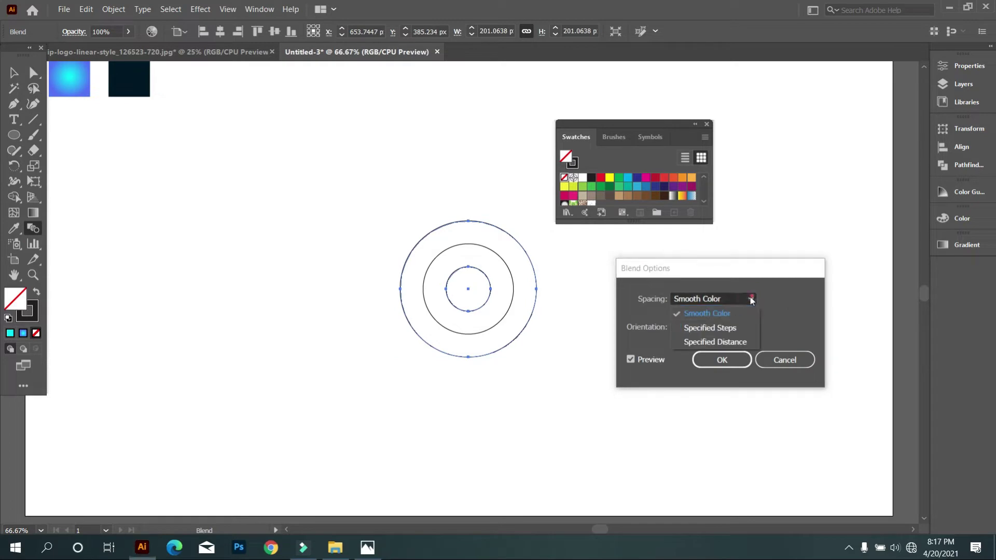
pyautogui.click(733, 321)
pyautogui.press('Up')
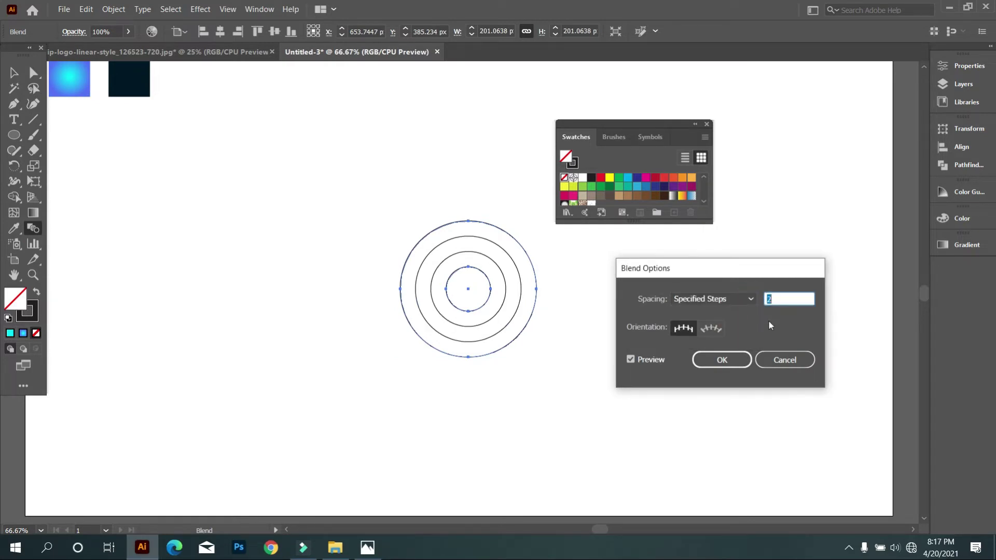
pyautogui.click(715, 360)
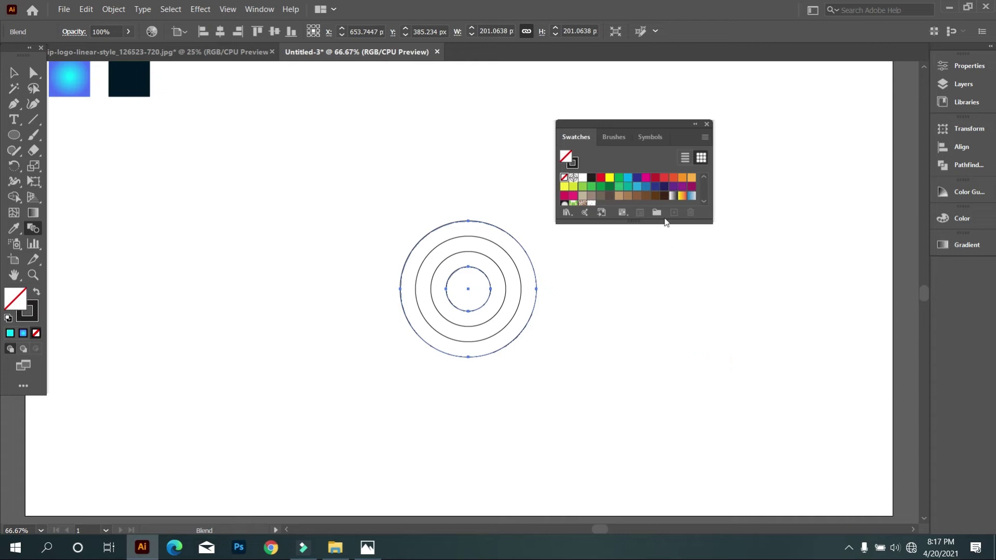
pyautogui.click(706, 125)
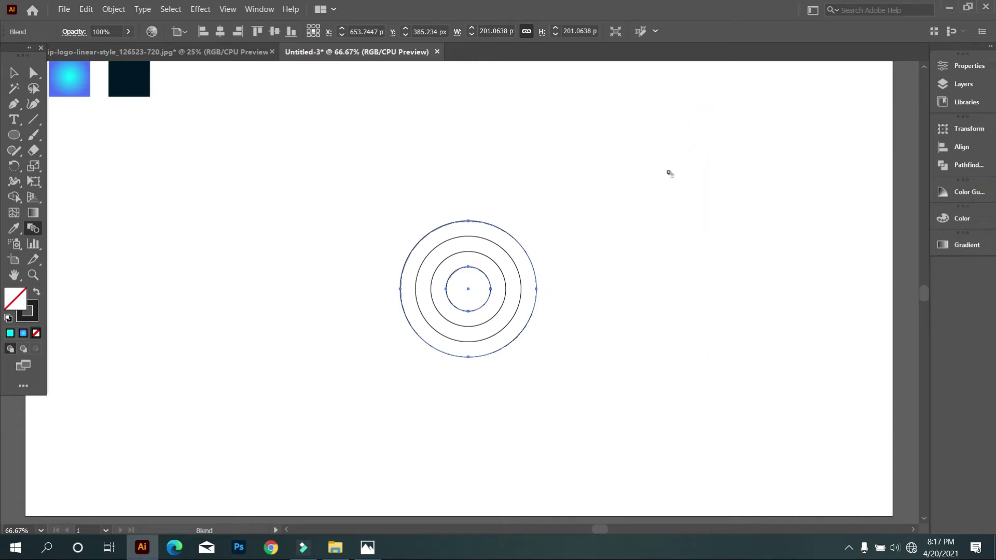
pyautogui.click(20, 74)
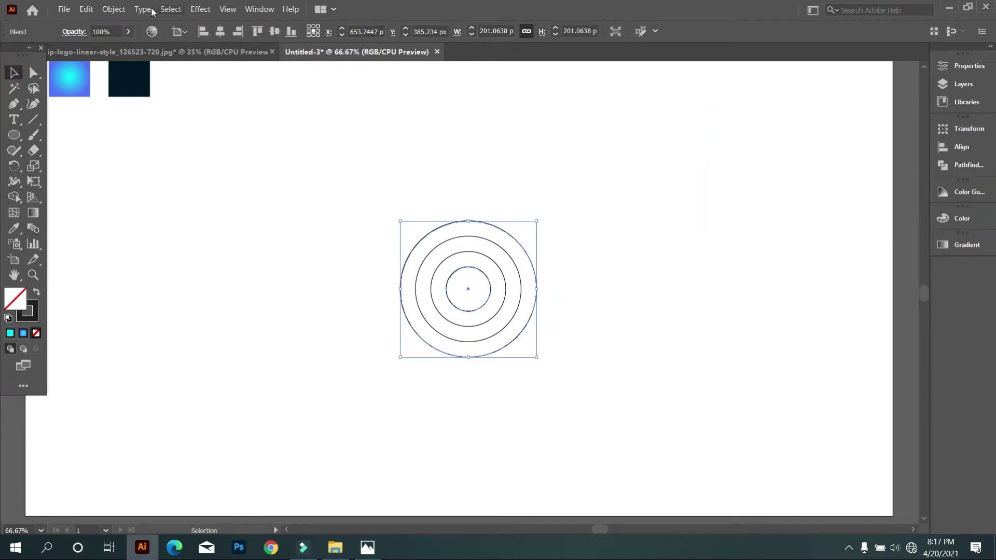
# Expand the blend into separate circle paths and ungroup them
pyautogui.click(105, 11)
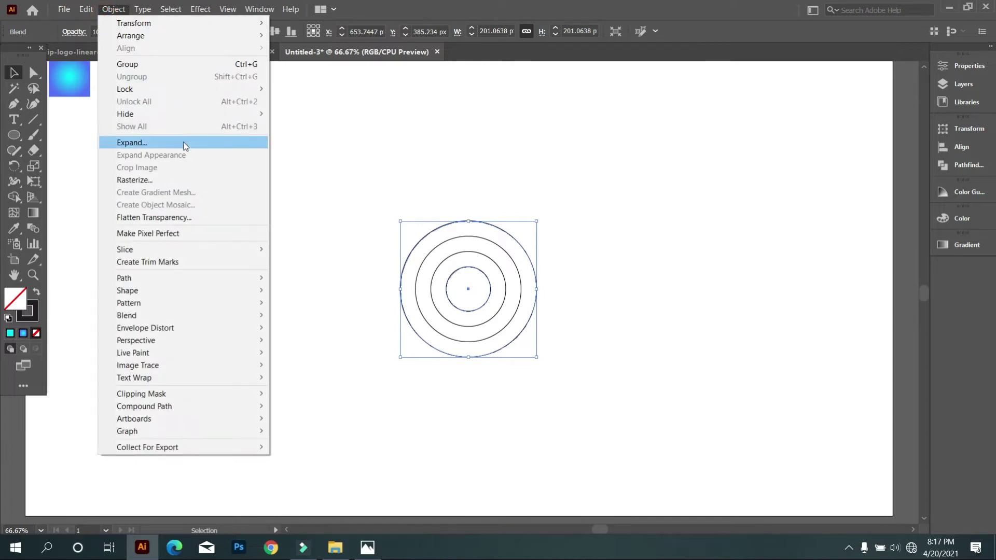
pyautogui.click(184, 141)
pyautogui.click(480, 350)
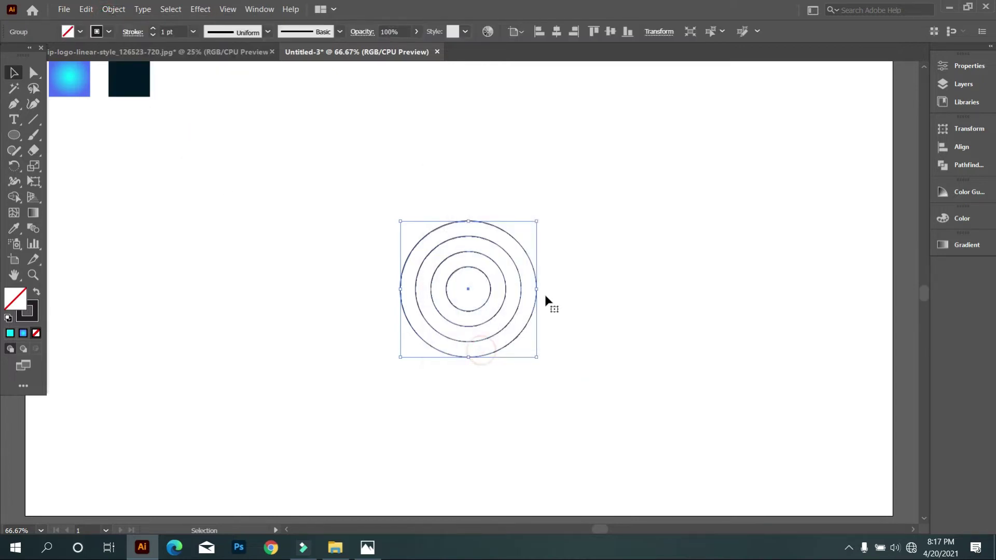
pyautogui.rightClick(564, 251)
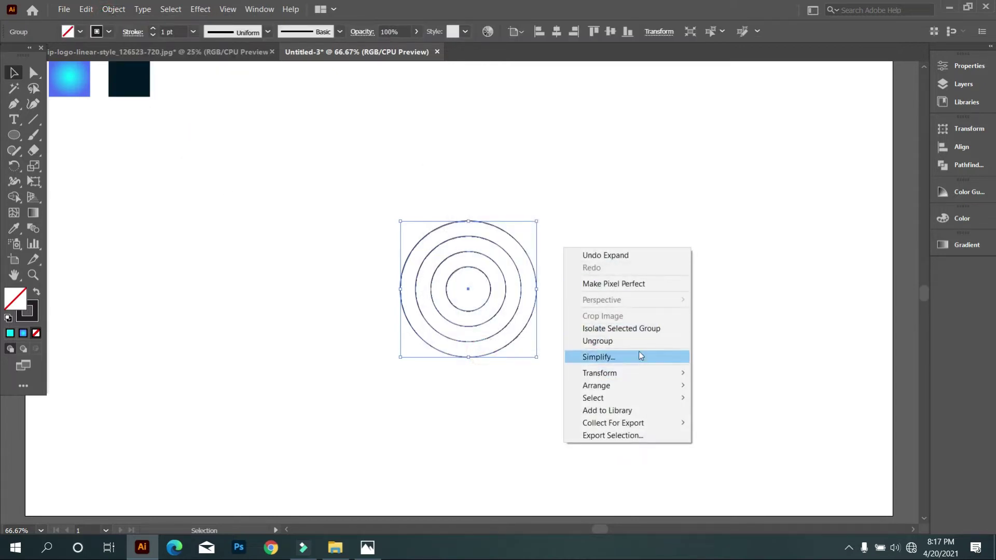
pyautogui.click(638, 341)
# Regroup the four concentric circles into one group
pyautogui.click(614, 347)
pyautogui.moveTo(583, 378); pyautogui.dragTo(347, 202)
pyautogui.rightClick(553, 214)
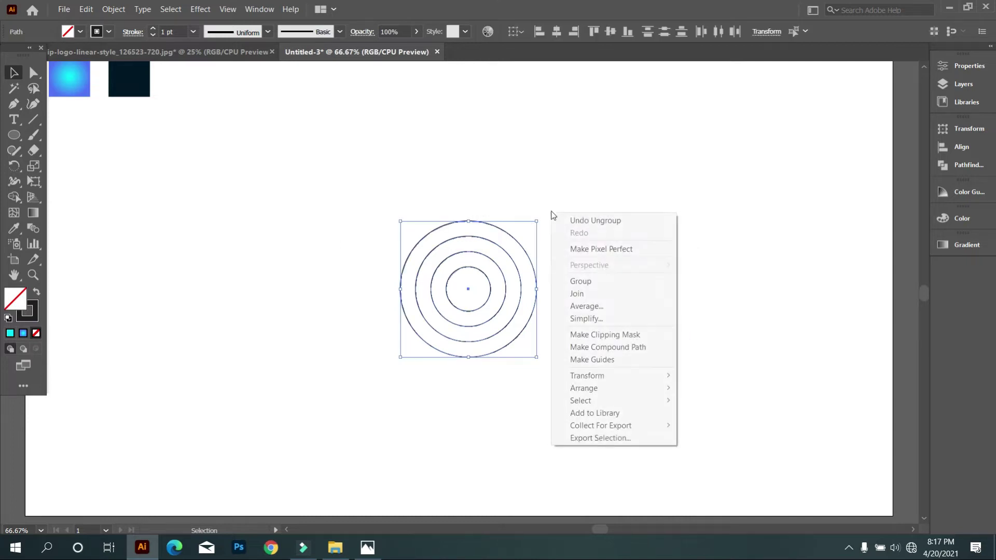
pyautogui.click(599, 281)
pyautogui.keyDown('alt'); pyautogui.scroll(2, 472, 367); pyautogui.keyUp('alt')
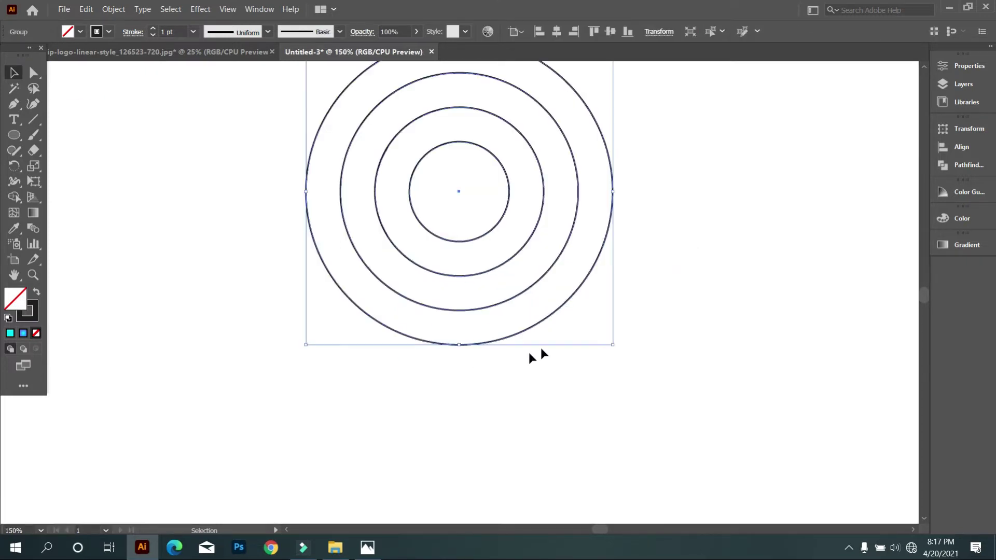
pyautogui.scroll(1, 541, 351)
pyautogui.click(408, 407)
pyautogui.scroll(1, 363, 374)
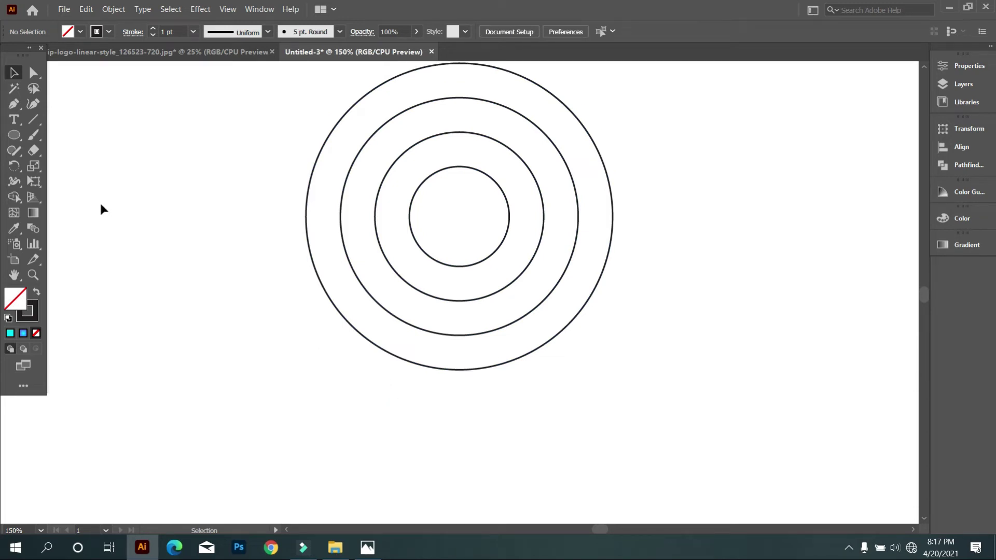
# Draw a horizontal line and duplicate it into three evenly spaced lines
pyautogui.click(33, 120)
pyautogui.moveTo(304, 370); pyautogui.dragTo(814, 369)
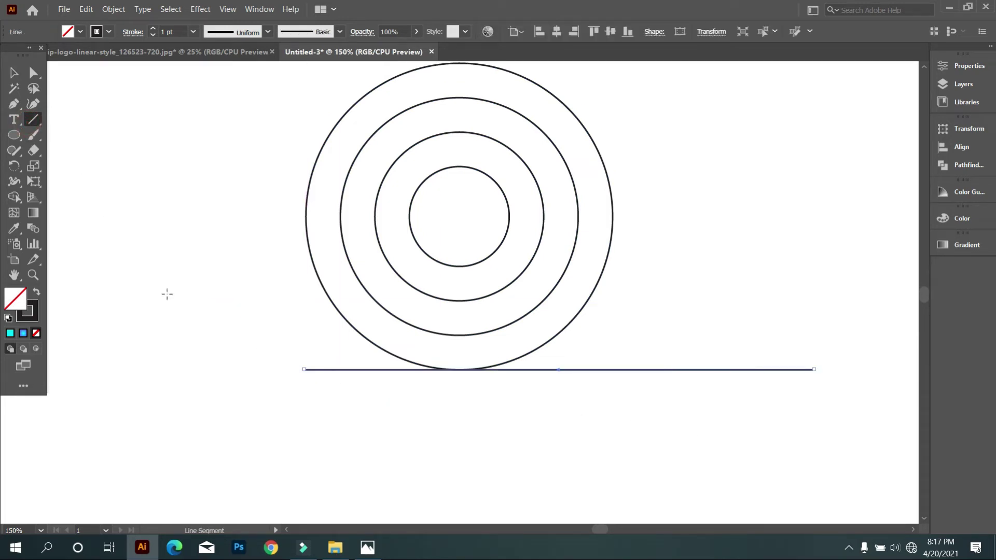
pyautogui.click(14, 72)
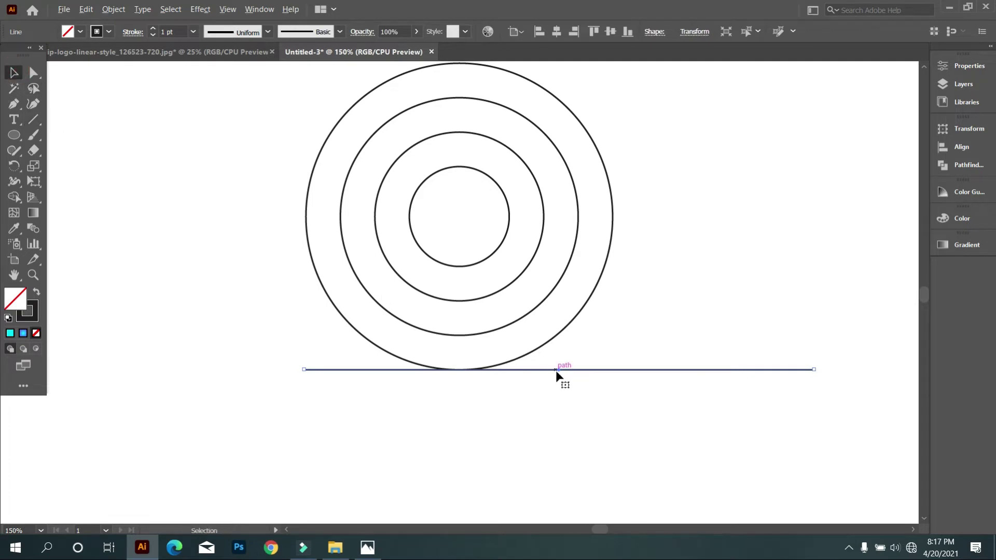
pyautogui.moveTo(574, 372); pyautogui.dragTo(570, 339)
pyautogui.hotkey('ctrl', 'd')
pyautogui.click(564, 410)
pyautogui.hotkey('ctrl', '0')
# Left-align the three horizontal lines and group them
pyautogui.moveTo(638, 434); pyautogui.dragTo(618, 332)
pyautogui.click(537, 34)
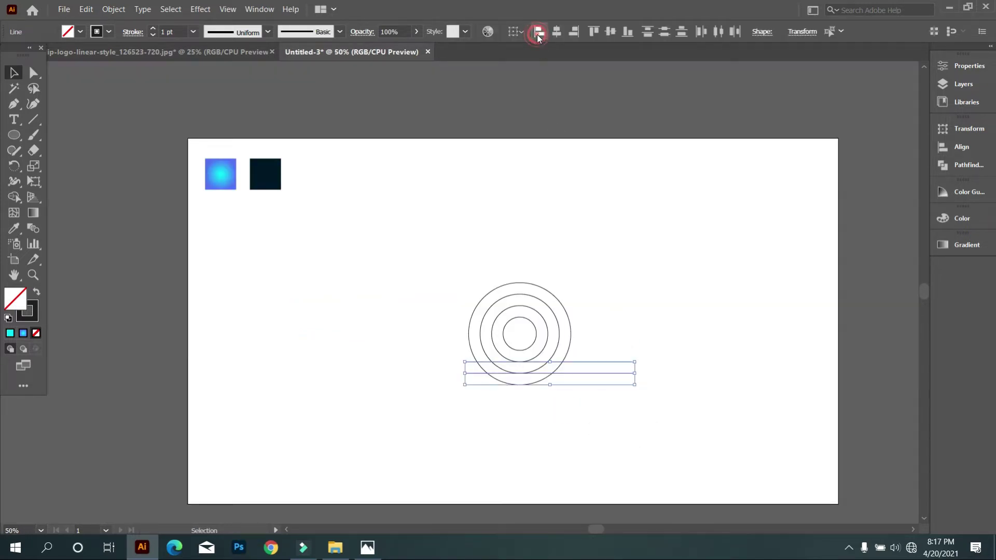
pyautogui.rightClick(640, 257)
pyautogui.click(669, 325)
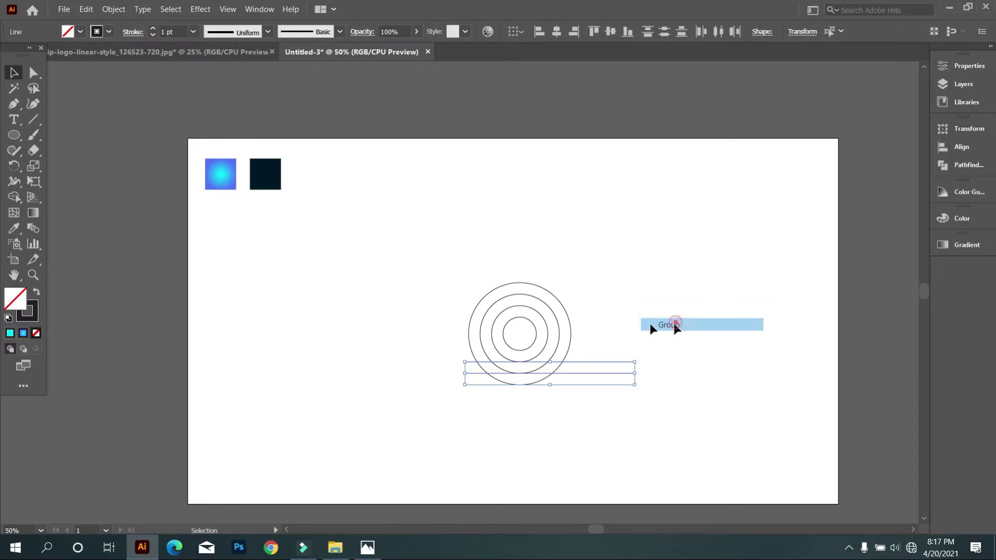
# Centre the circles and lines on each other horizontally and vertically
pyautogui.moveTo(460, 238); pyautogui.dragTo(633, 431)
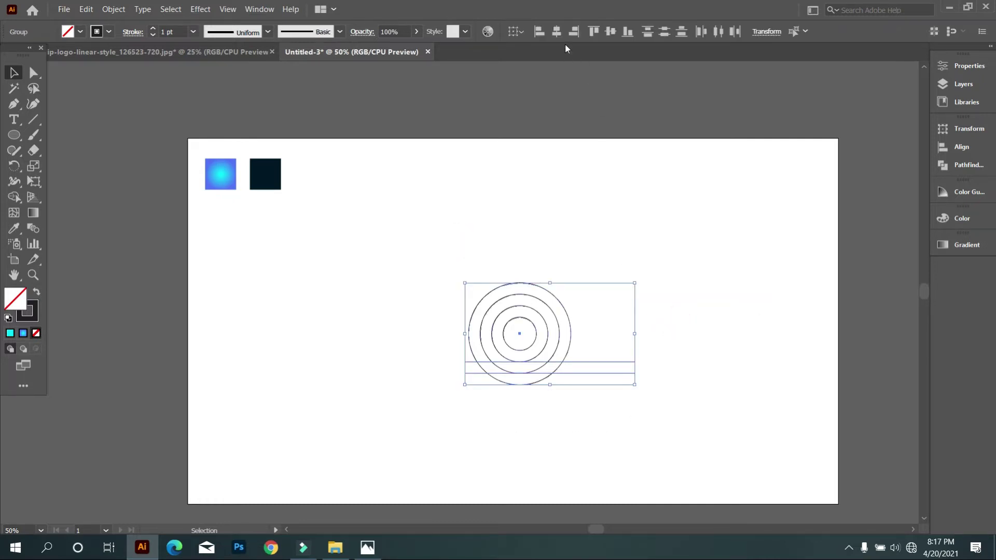
pyautogui.click(555, 31)
pyautogui.click(611, 31)
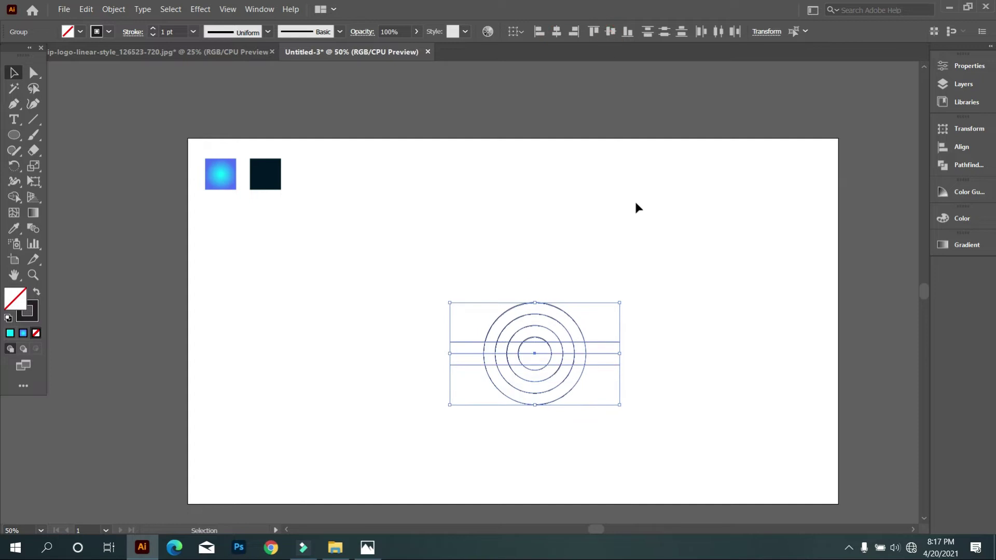
pyautogui.click(634, 200)
pyautogui.hotkey('ctrl', '+')
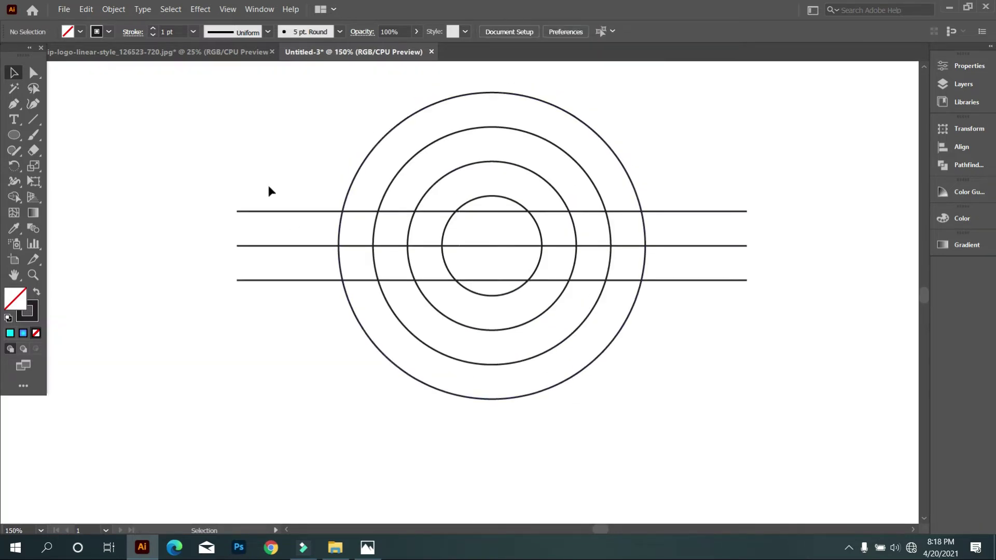
# Set the circles-and-lines group stroke weight to 7 pt
pyautogui.moveTo(232, 143); pyautogui.dragTo(594, 385)
pyautogui.doubleClick(167, 32)
pyautogui.write('3')
pyautogui.press('Return')
pyautogui.press('Up')
pyautogui.press('Up')
pyautogui.press('Up')
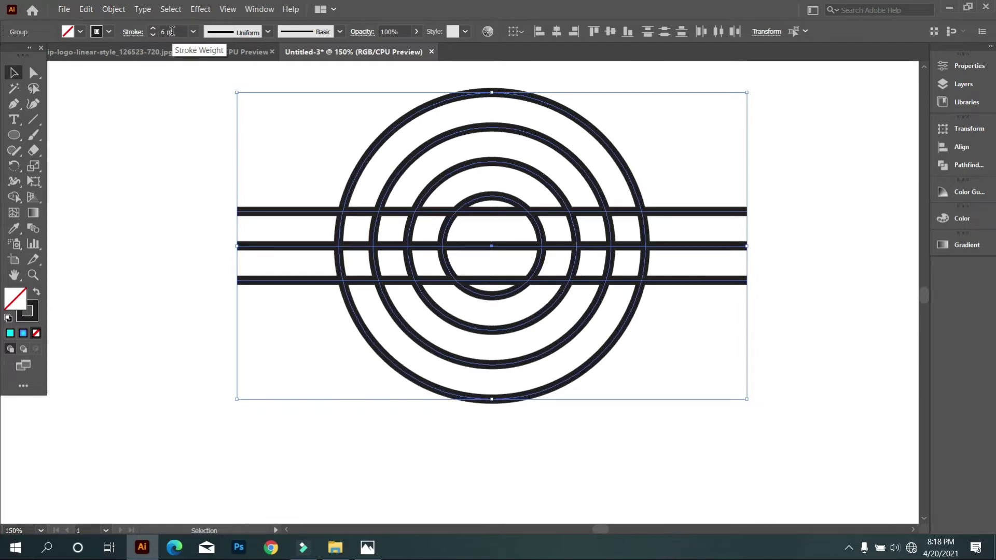
pyautogui.press('Up')
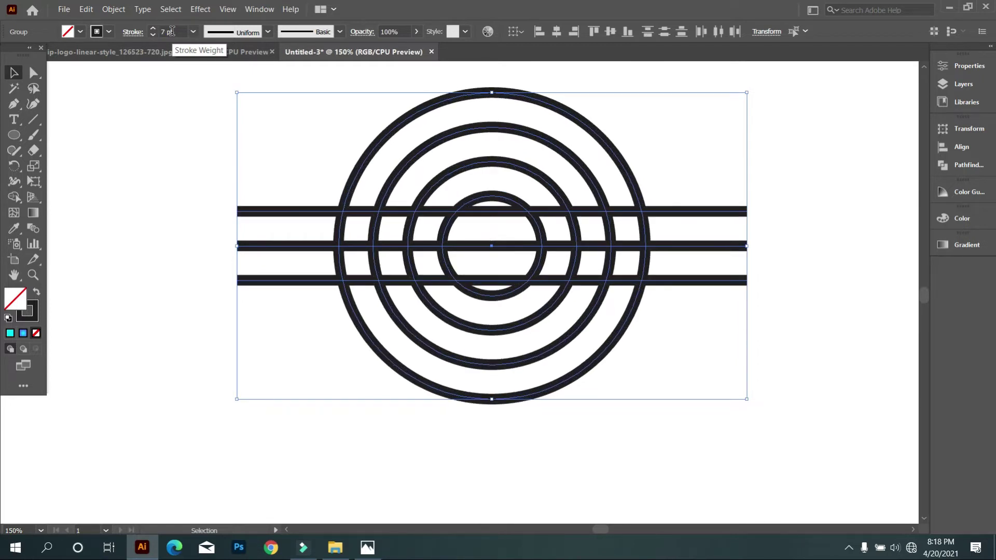
pyautogui.press('Up')
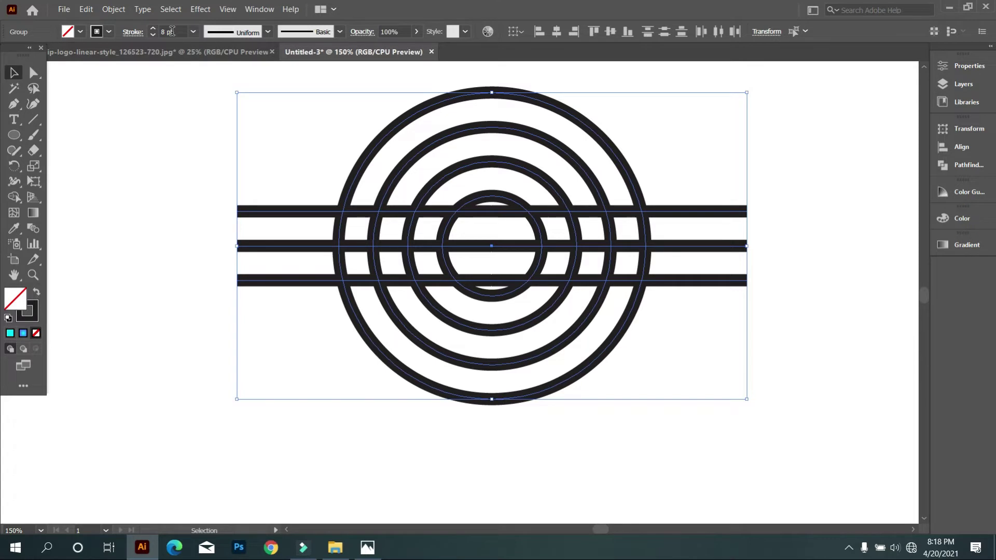
pyautogui.press('Down')
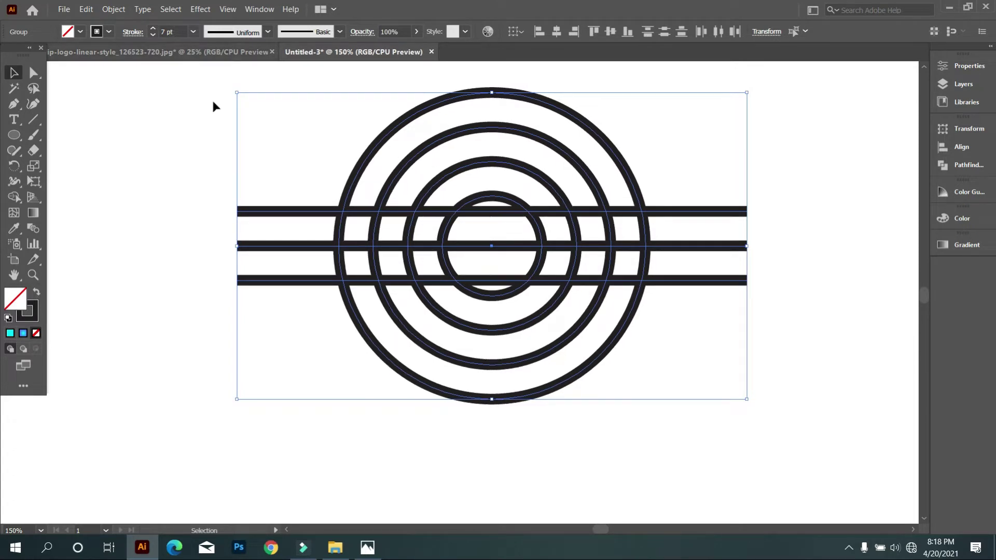
# Convert the whole artwork's strokes into filled outlines with Outline Stroke
pyautogui.click(204, 147)
pyautogui.moveTo(299, 125); pyautogui.dragTo(604, 442)
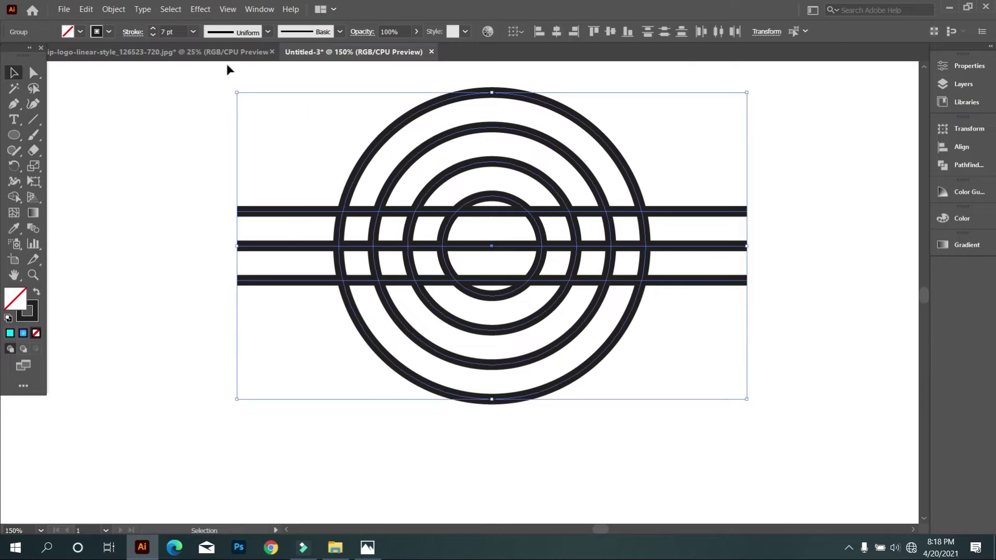
pyautogui.click(141, 9)
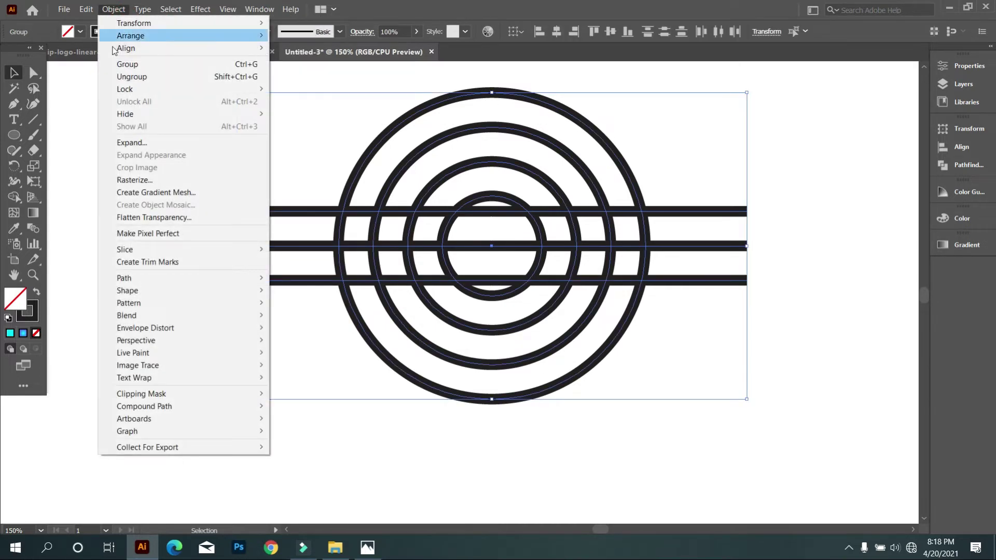
pyautogui.moveTo(125, 278)
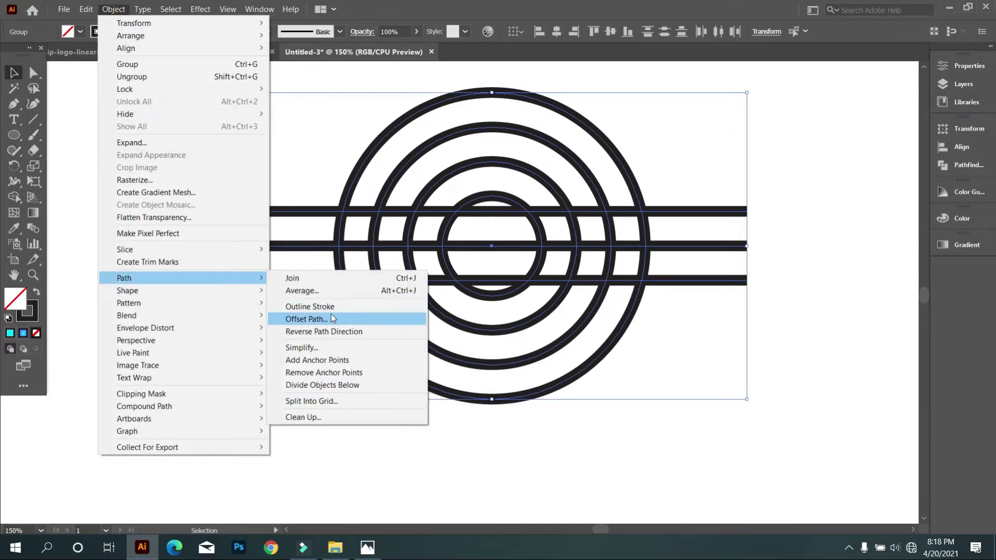
pyautogui.click(357, 308)
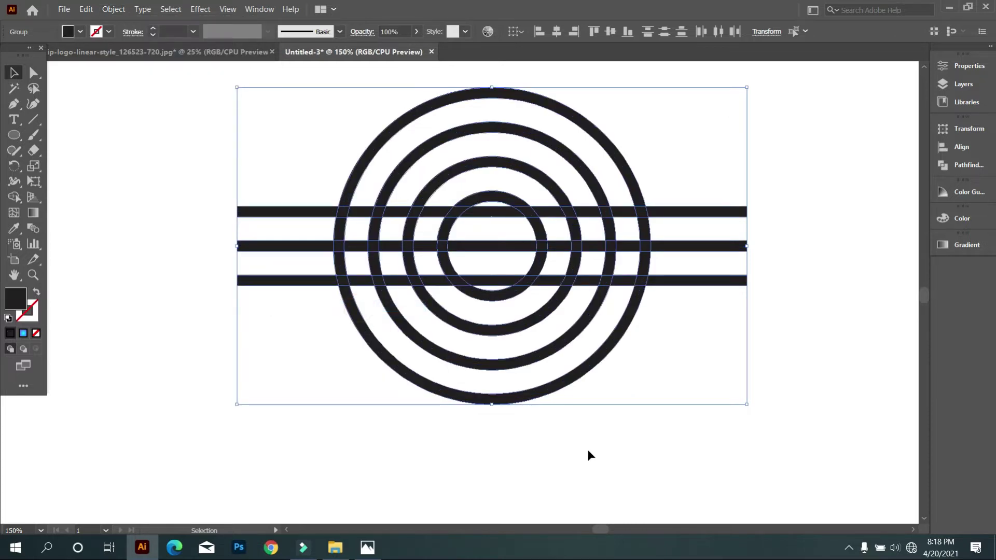
# Delete the bars' left and right ends extending outside the rings with Shape Builder
pyautogui.click(14, 197)
pyautogui.moveTo(291, 188); pyautogui.dragTo(289, 380)
pyautogui.moveTo(688, 411); pyautogui.dragTo(697, 168)
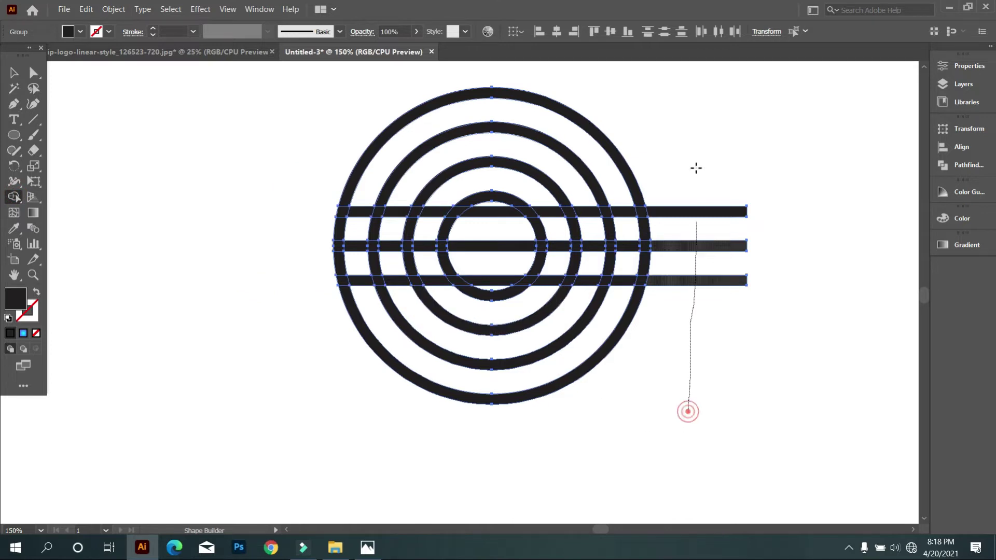
# Merge the pieces of each ring into single shapes
pyautogui.hotkey('ctrl', '+')
pyautogui.moveTo(306, 204); pyautogui.dragTo(288, 275)
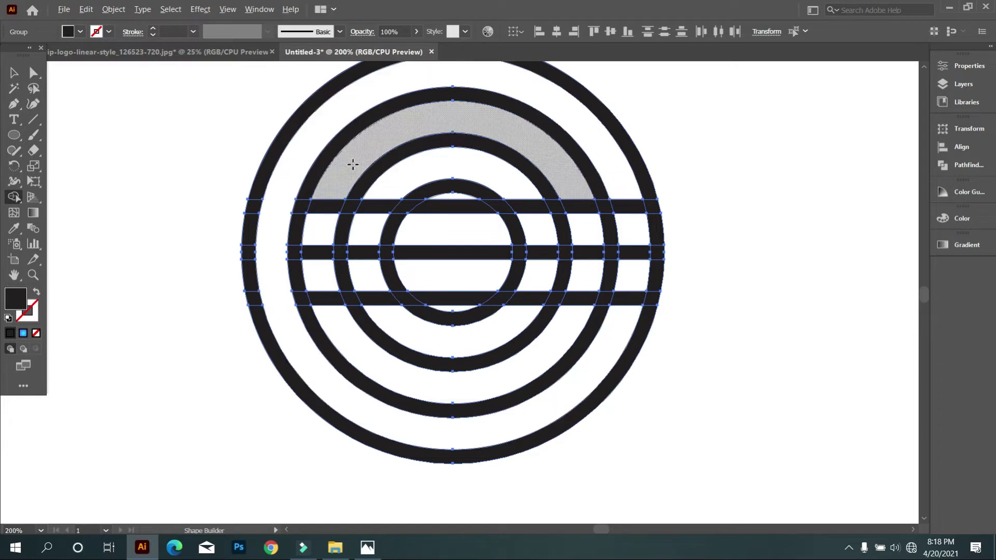
pyautogui.moveTo(352, 163); pyautogui.dragTo(338, 322)
pyautogui.moveTo(416, 172)
pyautogui.mouseDown()
pyautogui.moveTo(385, 199)
pyautogui.moveTo(554, 314)
pyautogui.mouseUp()
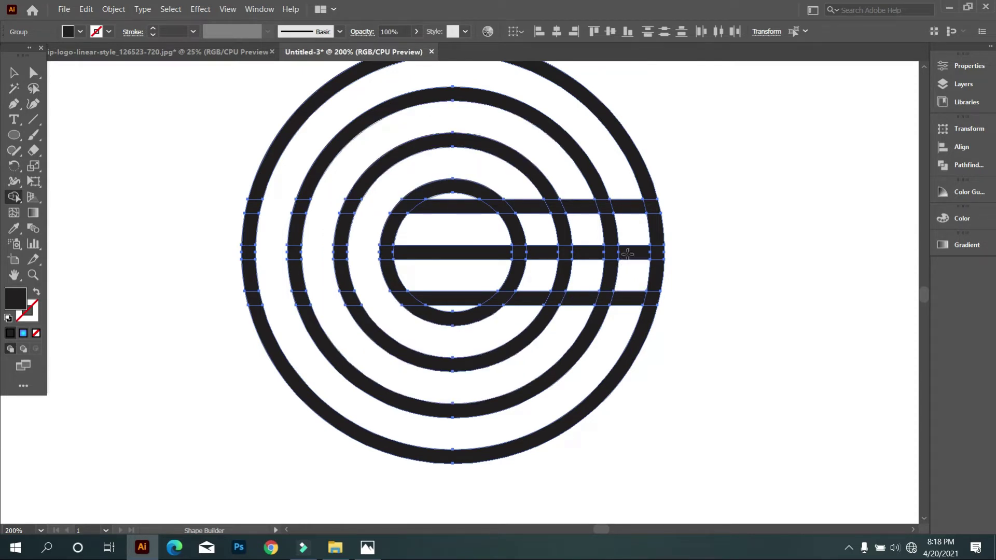
pyautogui.scroll(1, 627, 254)
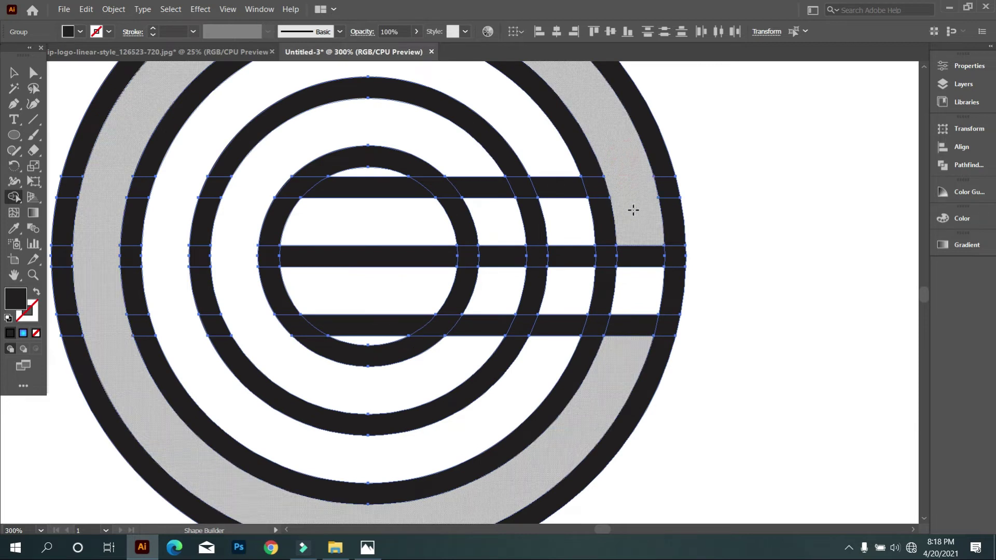
pyautogui.click(633, 357)
pyautogui.moveTo(633, 356); pyautogui.dragTo(632, 307)
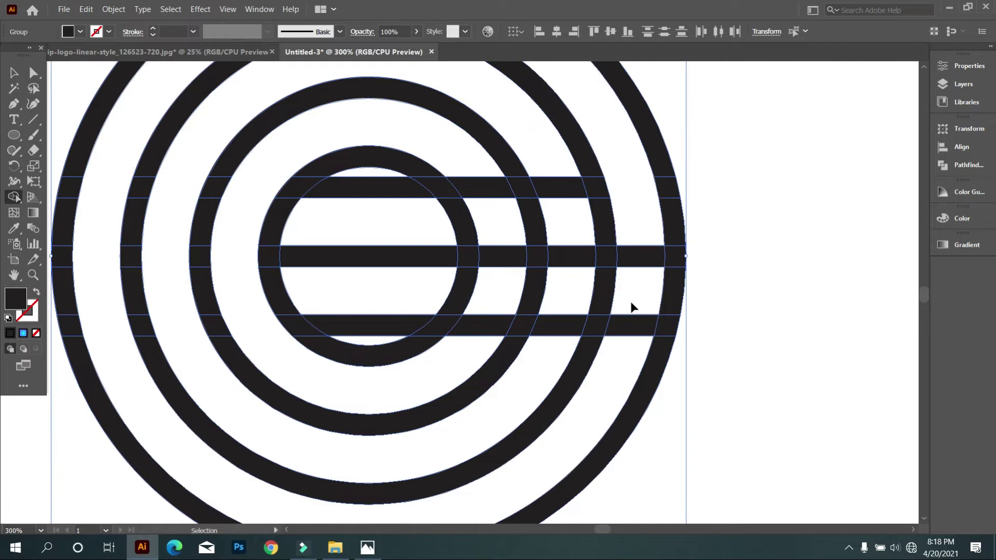
# Remove the right-side ring pieces between the top, middle and bottom bars
pyautogui.keyDown('alt'); pyautogui.click(677, 223); pyautogui.keyUp('alt')
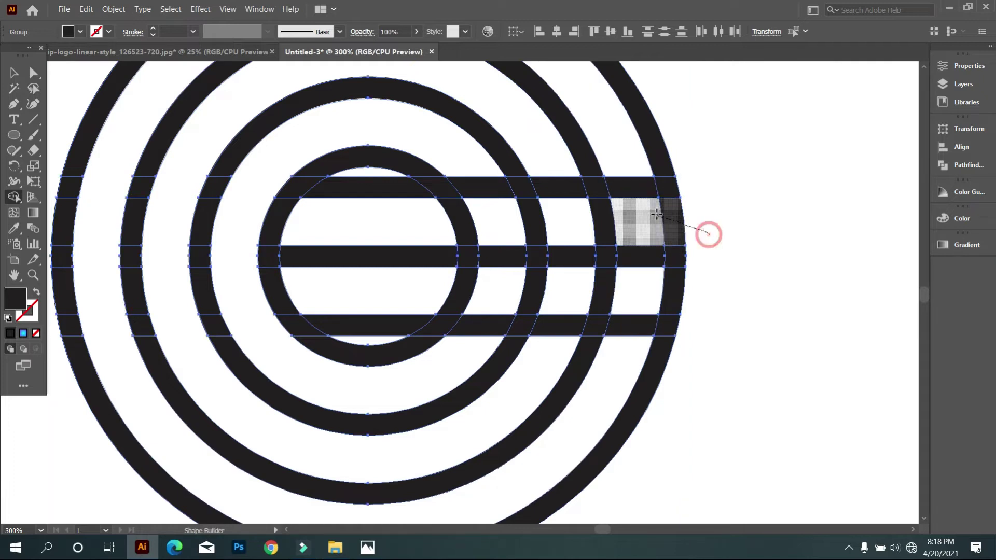
pyautogui.keyDown('alt'); pyautogui.click(676, 286); pyautogui.keyUp('alt')
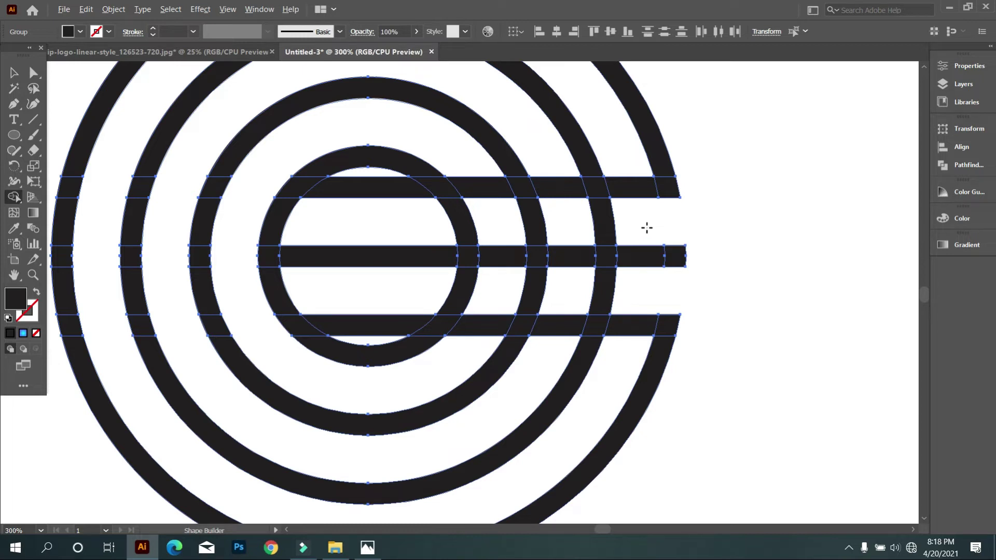
pyautogui.moveTo(647, 228); pyautogui.dragTo(498, 223)
pyautogui.moveTo(508, 276); pyautogui.dragTo(643, 289)
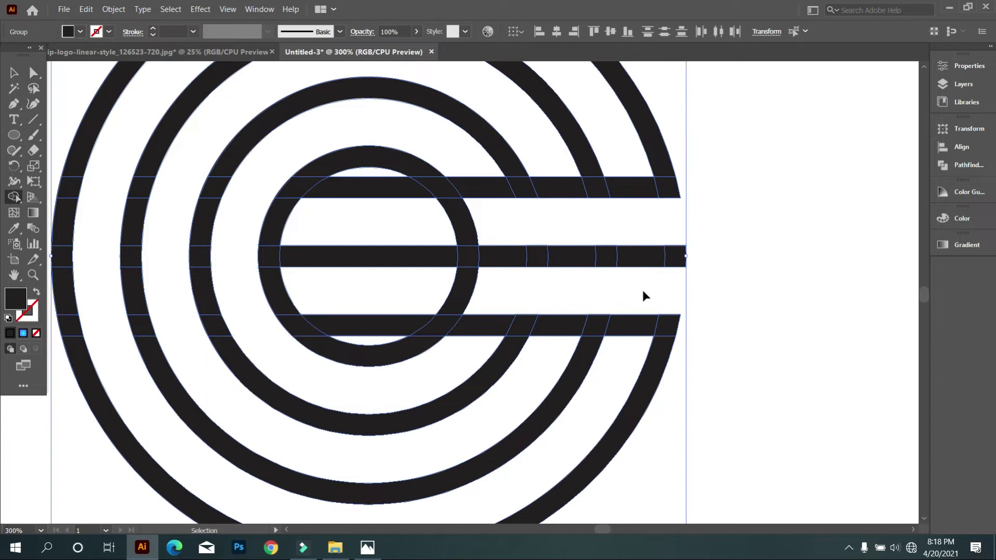
pyautogui.hotkey('ctrl', 'z')
pyautogui.hotkey('ctrl', 'z')
pyautogui.hotkey('ctrl', 'z')
pyautogui.hotkey('ctrl', 'z')
pyautogui.hotkey('shift', 'm')
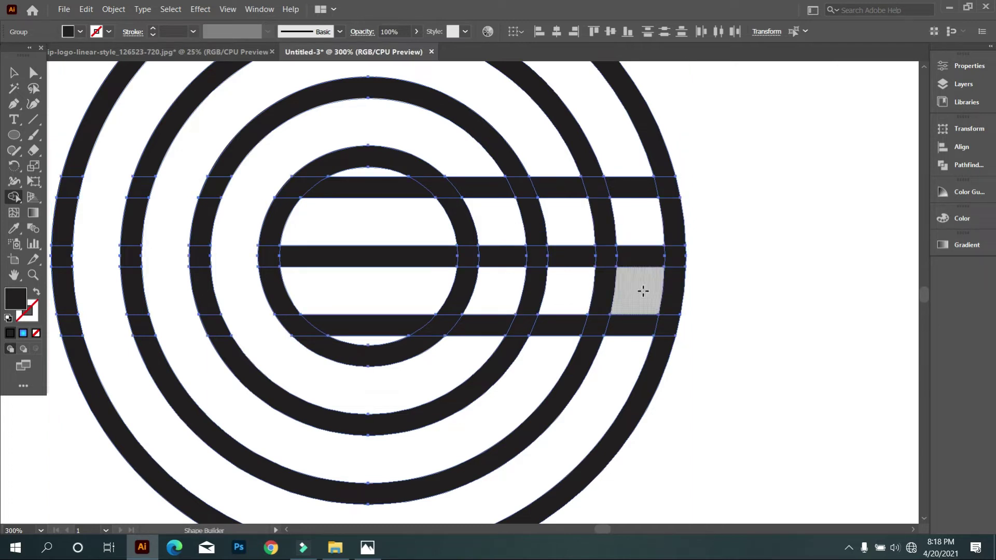
pyautogui.moveTo(620, 228); pyautogui.dragTo(470, 223)
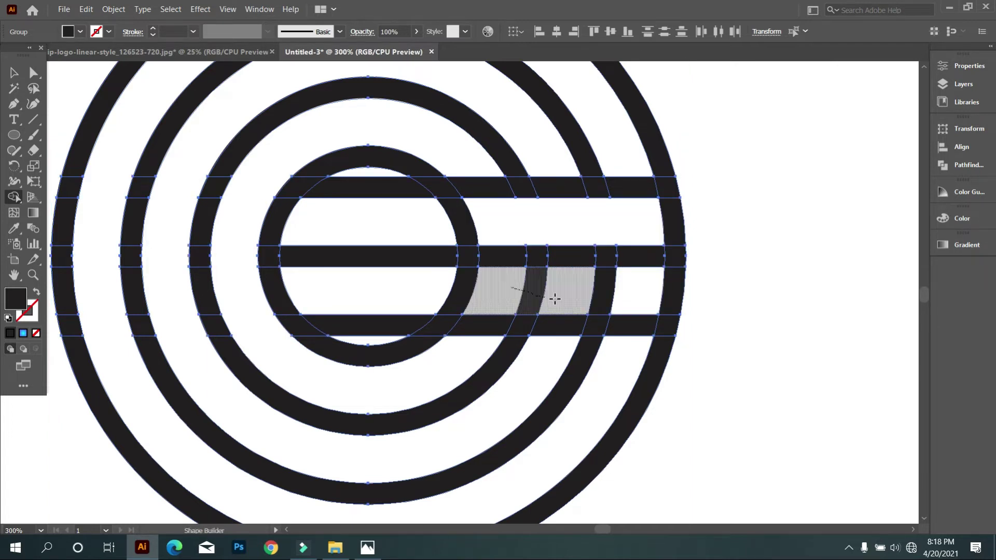
pyautogui.moveTo(516, 290); pyautogui.dragTo(737, 292)
pyautogui.scroll(1, 696, 293)
# Remove the leftover bottom bar segment and merge the region between the outer rings
pyautogui.scroll(-3, 658, 296)
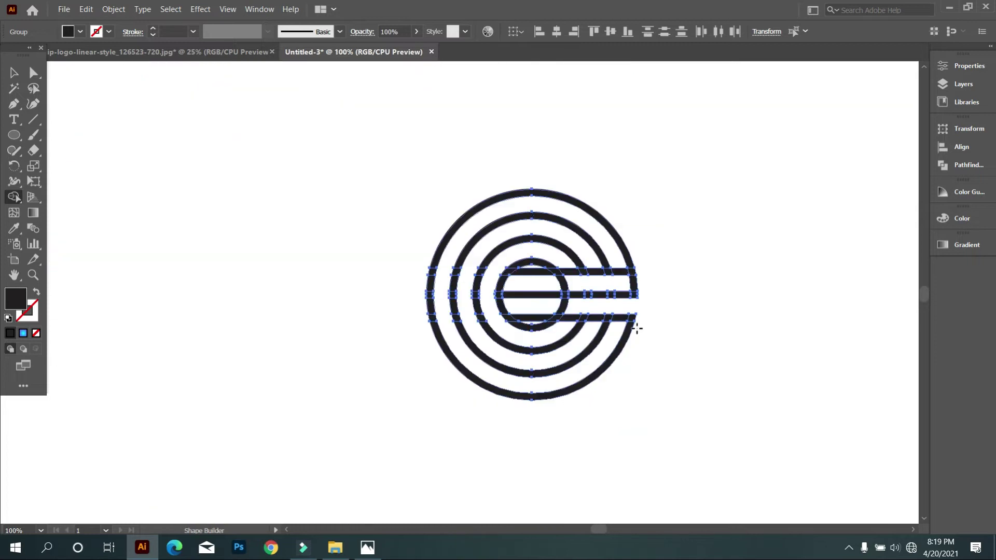
pyautogui.scroll(2, 607, 310)
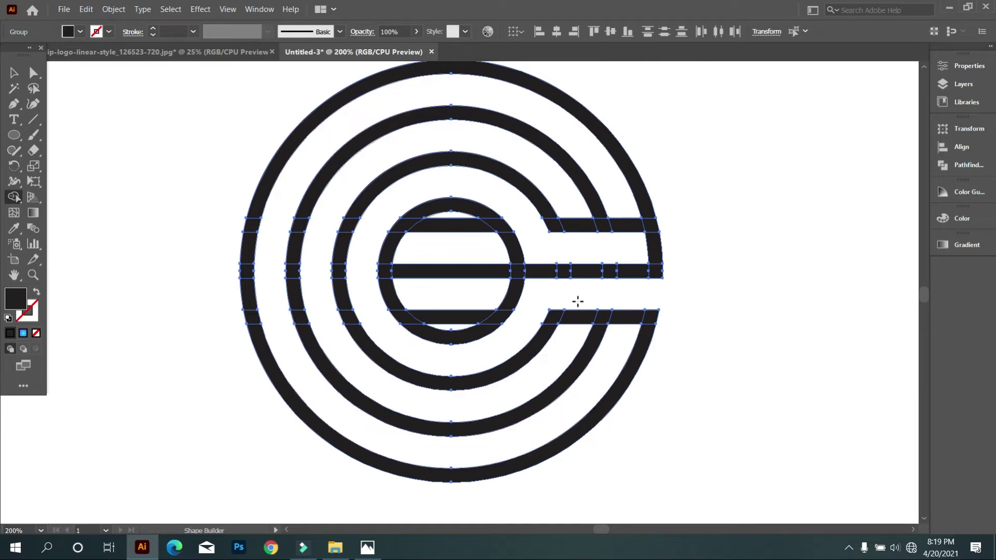
pyautogui.keyDown('alt'); pyautogui.click(578, 317); pyautogui.keyUp('alt')
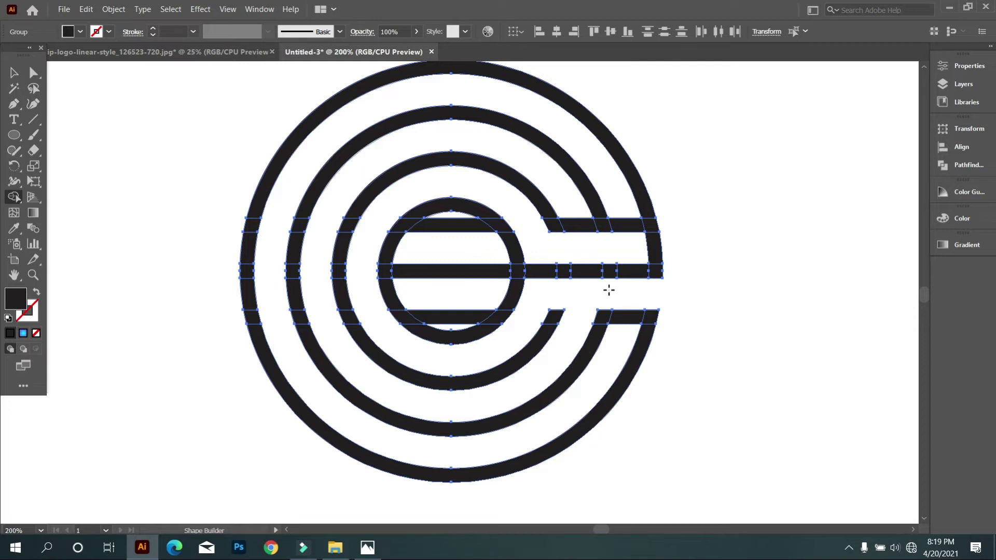
pyautogui.scroll(2, 611, 239)
pyautogui.scroll(1, 618, 205)
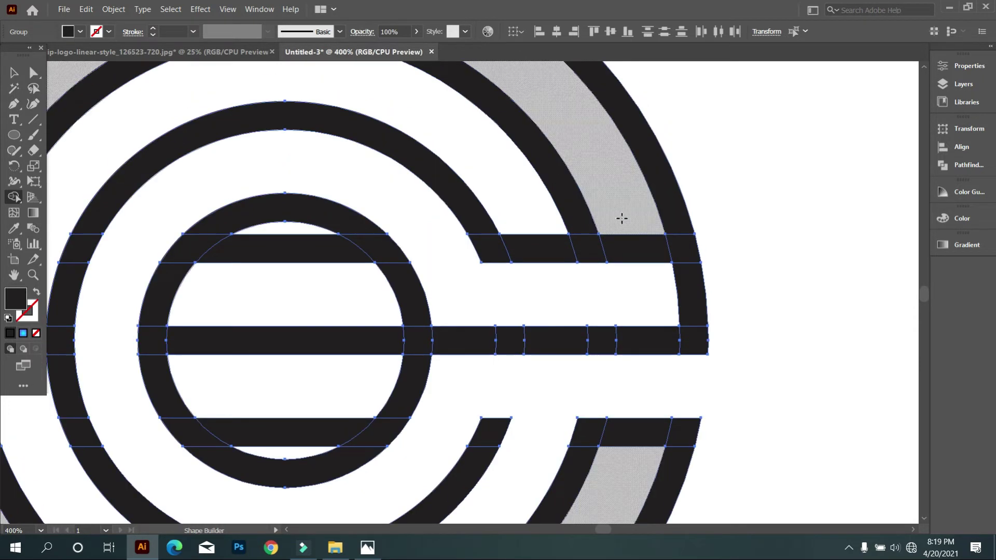
pyautogui.scroll(1, 623, 216)
pyautogui.keyDown('alt'); pyautogui.click(626, 213); pyautogui.keyUp('alt')
pyautogui.scroll(-3, 636, 284)
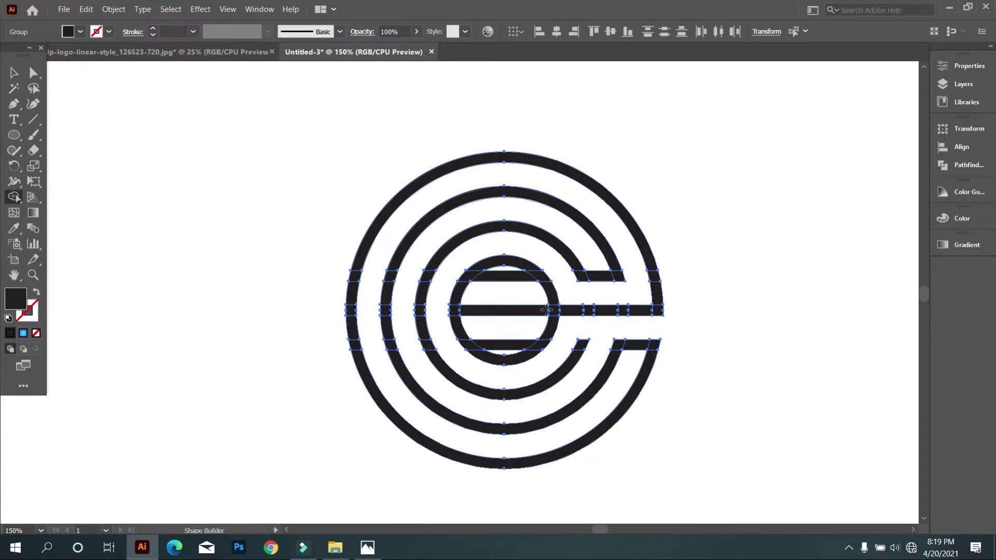
pyautogui.scroll(3, 512, 293)
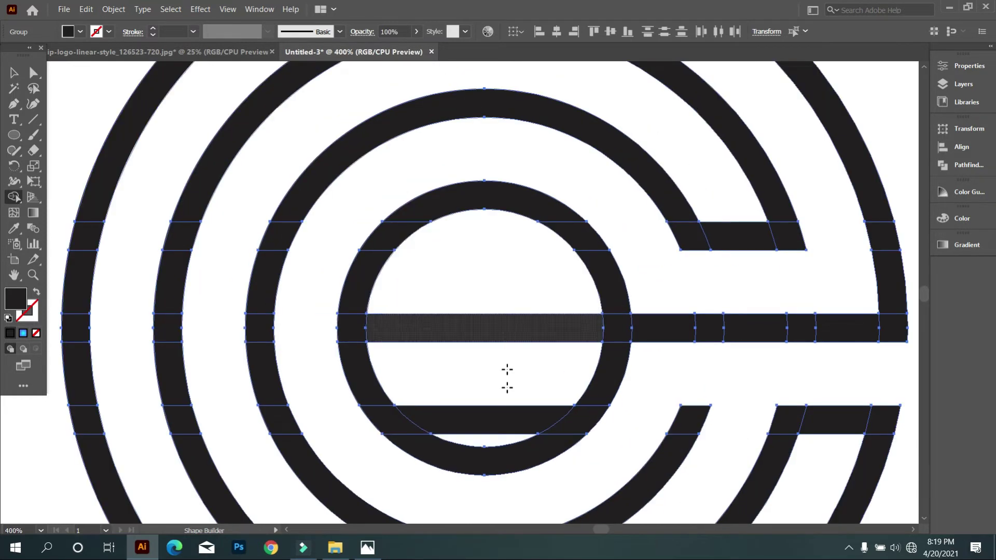
pyautogui.scroll(-4, 488, 420)
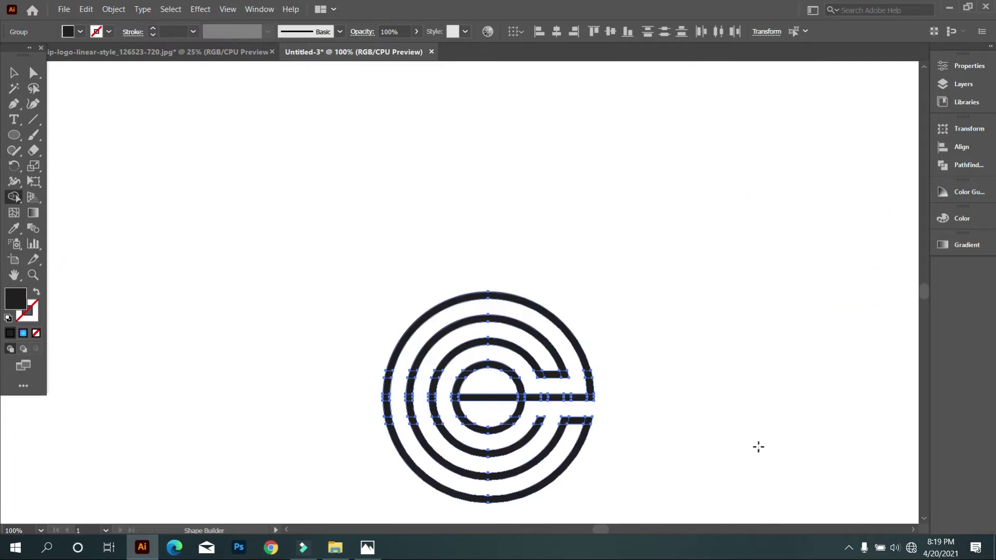
pyautogui.scroll(-2, 169, 283)
pyautogui.click(14, 73)
pyautogui.click(73, 103)
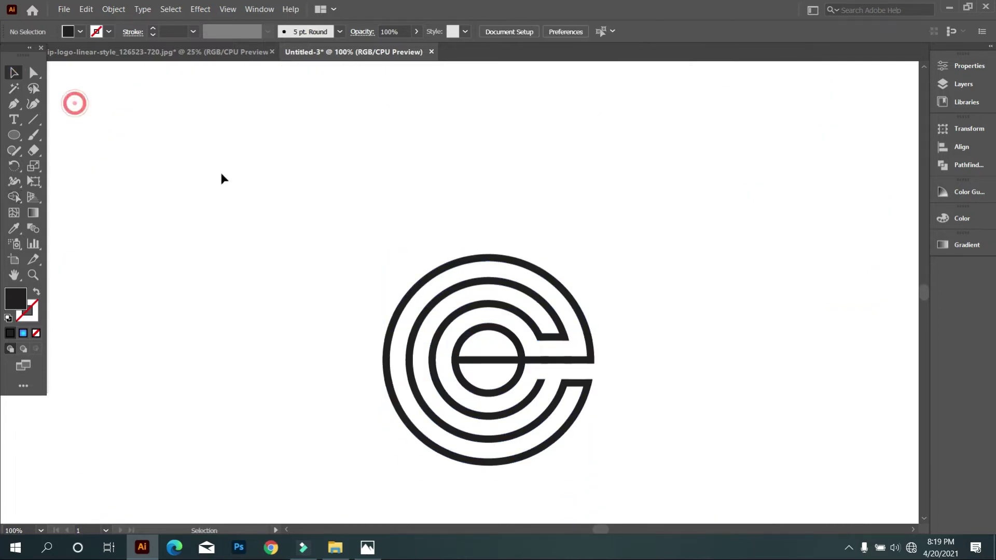
pyautogui.scroll(1, 415, 332)
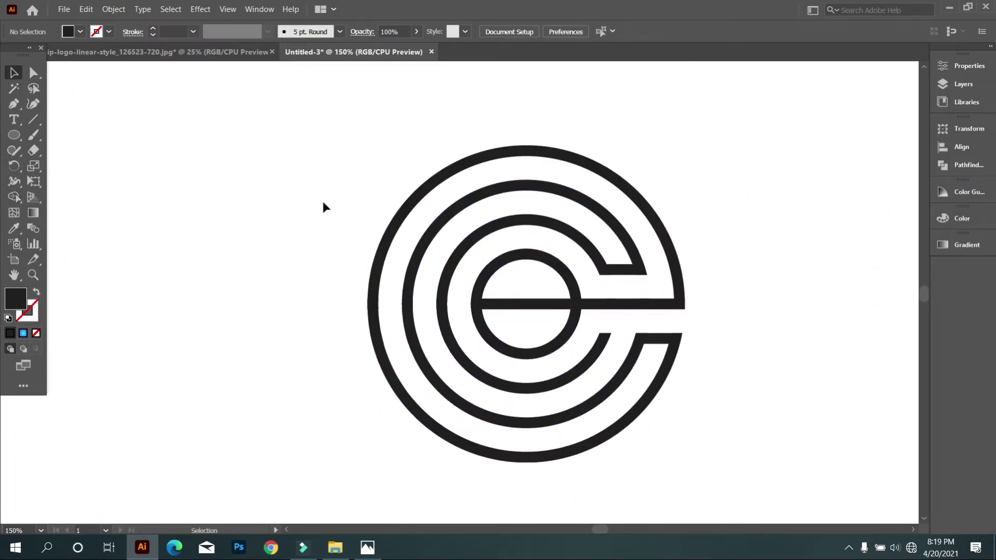
pyautogui.moveTo(347, 212); pyautogui.dragTo(750, 455)
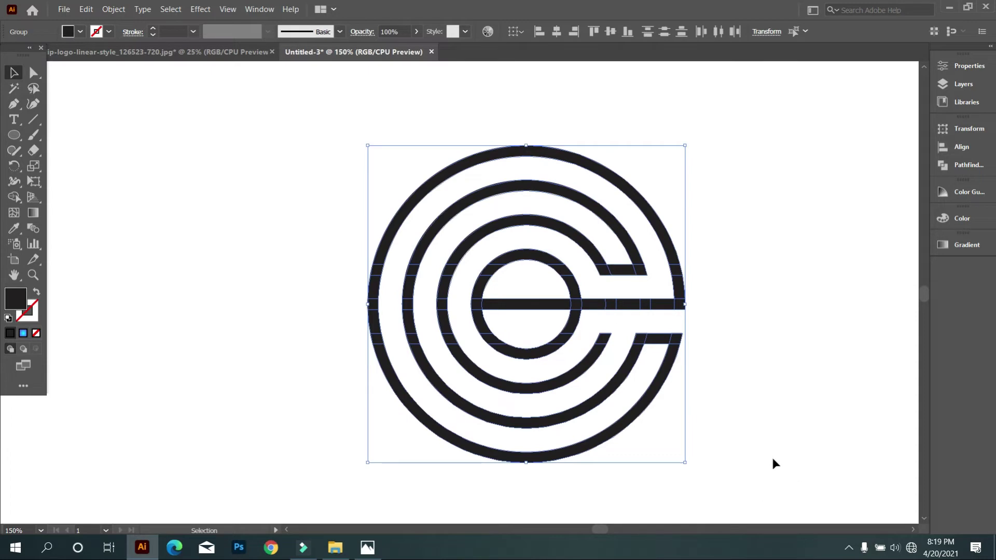
pyautogui.click(177, 32)
pyautogui.write('10')
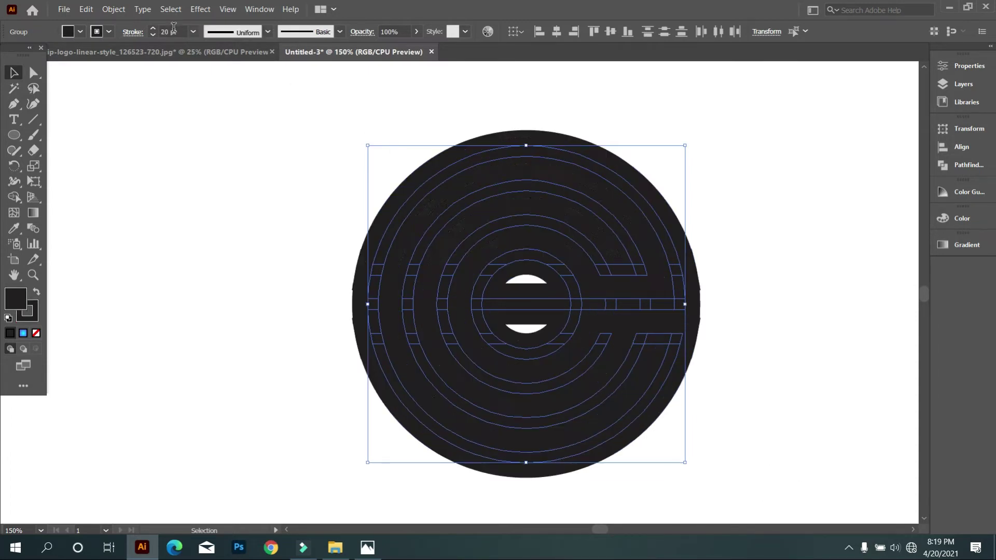
pyautogui.press('Return')
pyautogui.hotkey('ctrl', 'z')
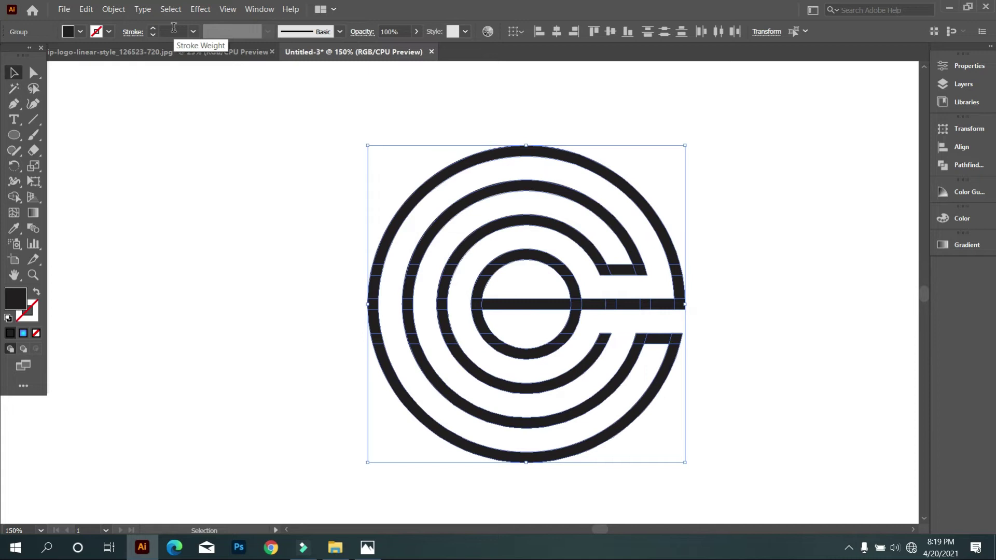
pyautogui.click(176, 137)
pyautogui.scroll(-2, 460, 312)
pyautogui.click(757, 433)
pyautogui.scroll(2, 524, 286)
pyautogui.click(32, 121)
# Draw a vertical centre line and use it to remove the inner bar's left half
pyautogui.moveTo(530, 89); pyautogui.dragTo(523, 520)
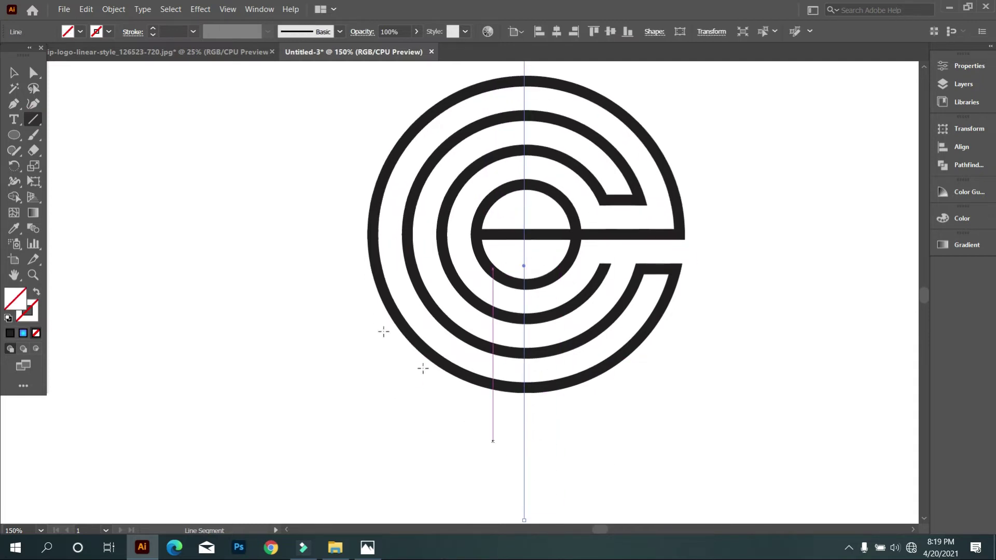
pyautogui.scroll(1, 383, 332)
pyautogui.click(14, 73)
pyautogui.moveTo(265, 165); pyautogui.dragTo(706, 433)
pyautogui.click(14, 197)
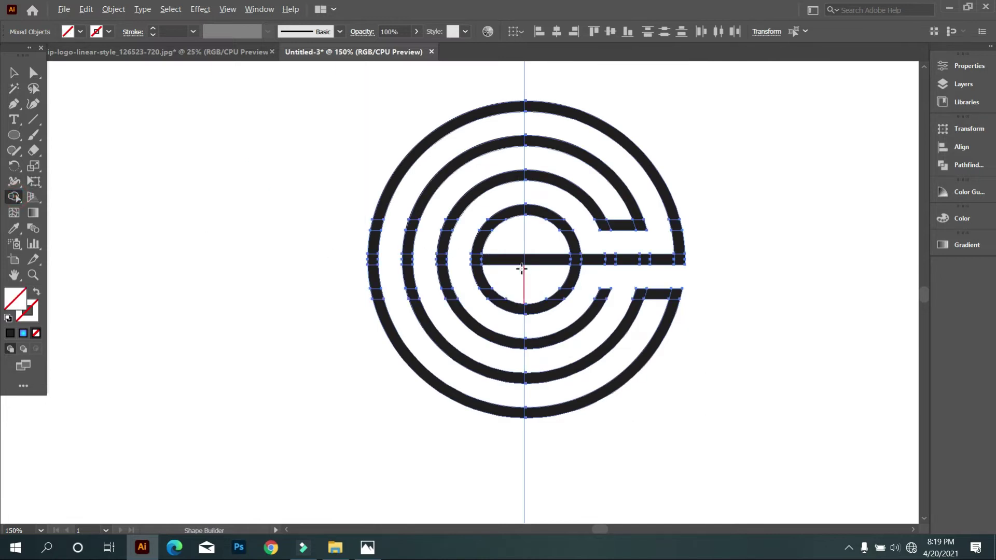
pyautogui.keyDown('alt'); pyautogui.click(507, 261); pyautogui.keyUp('alt')
# Delete the vertical helper line and select the whole logo
pyautogui.scroll(2, 451, 261)
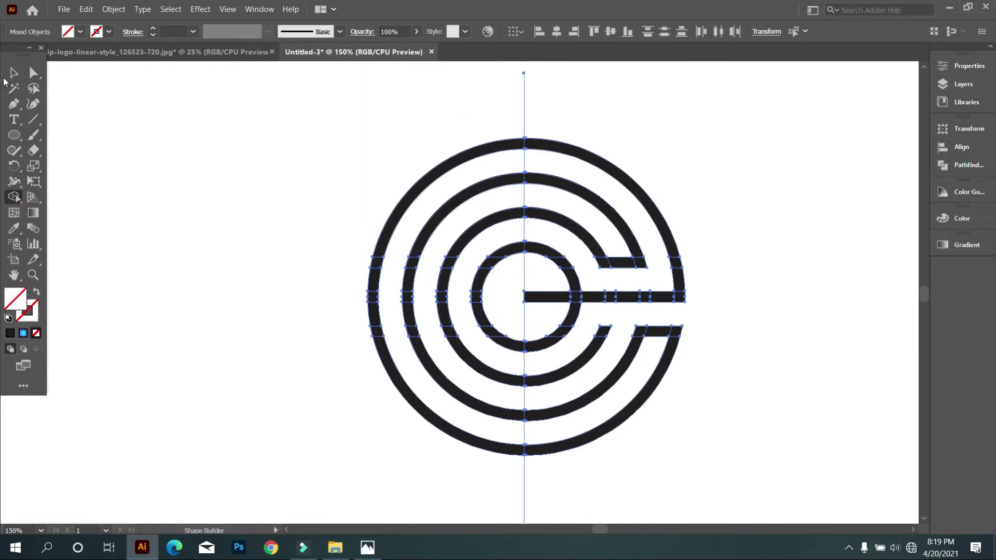
pyautogui.click(20, 78)
pyautogui.click(148, 200)
pyautogui.moveTo(380, 73); pyautogui.dragTo(571, 116)
pyautogui.press('Delete')
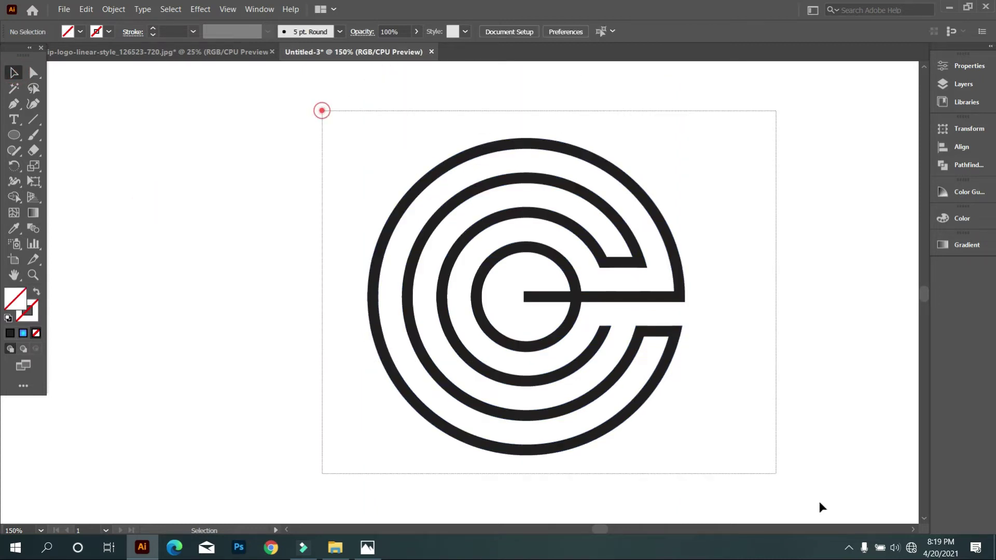
pyautogui.moveTo(322, 106); pyautogui.dragTo(815, 499)
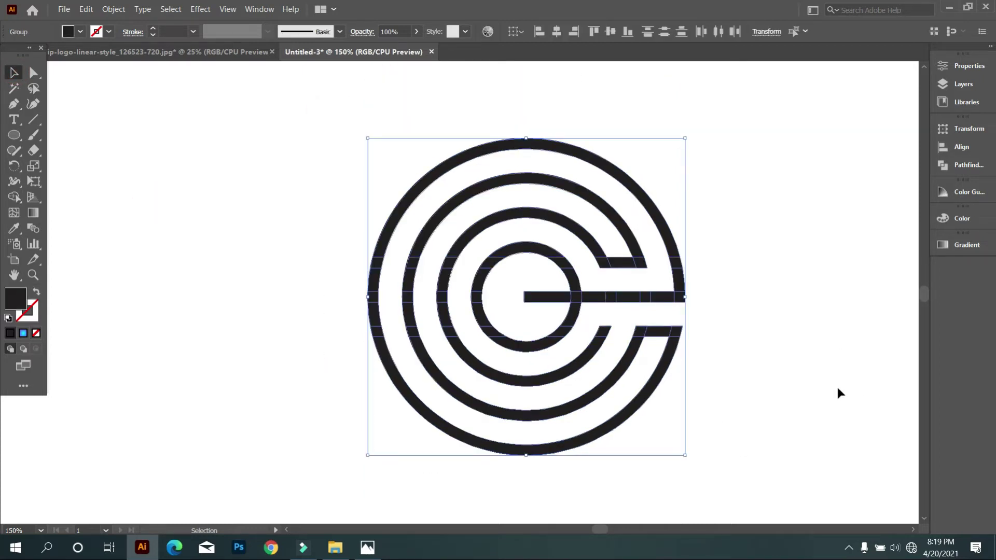
# Unite all the logo pieces into one shape with Pathfinder
pyautogui.click(836, 386)
pyautogui.moveTo(823, 456); pyautogui.dragTo(360, 193)
pyautogui.click(706, 443)
pyautogui.moveTo(763, 465); pyautogui.dragTo(567, 355)
pyautogui.moveTo(852, 473); pyautogui.dragTo(344, 184)
pyautogui.click(967, 165)
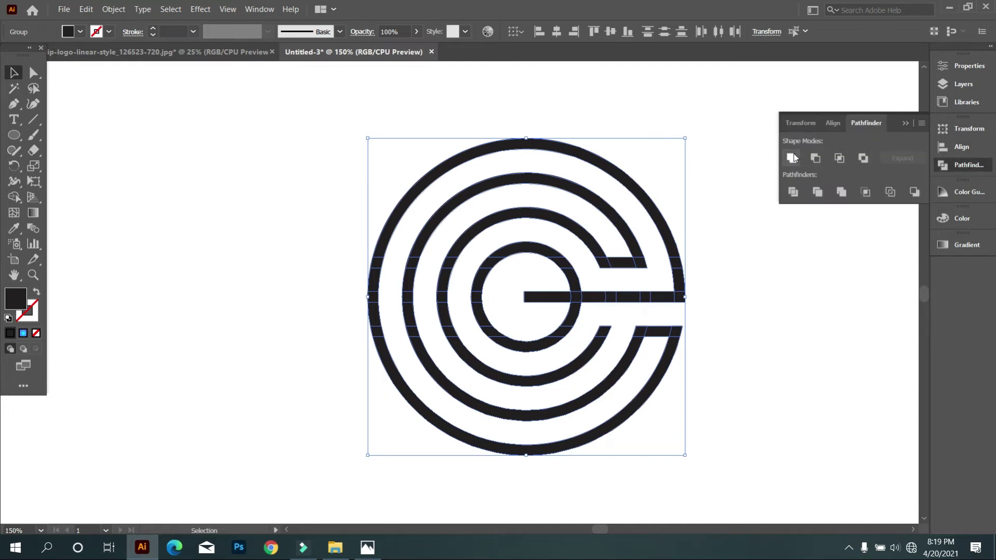
pyautogui.click(792, 158)
# Set the merged logo's stroke weight to 5 pt
pyautogui.click(747, 313)
pyautogui.moveTo(756, 432); pyautogui.dragTo(351, 200)
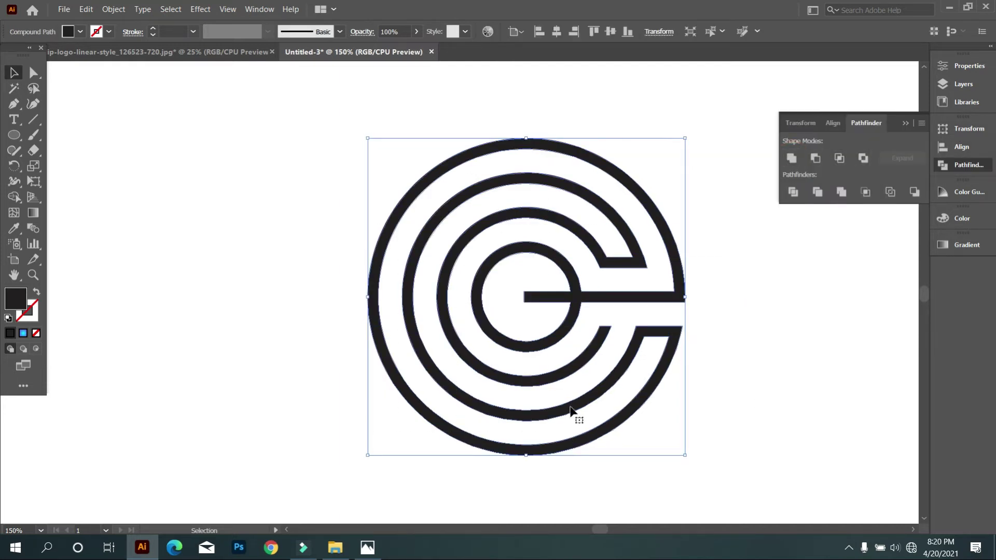
pyautogui.scroll(3, 537, 351)
pyautogui.scroll(-2, 421, 330)
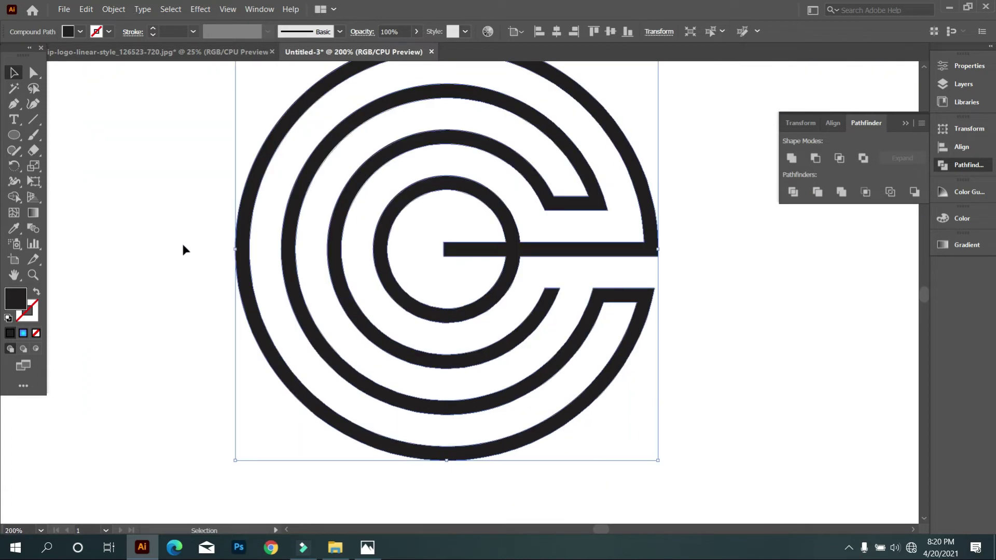
pyautogui.click(168, 31)
pyautogui.write('10')
pyautogui.press('Return')
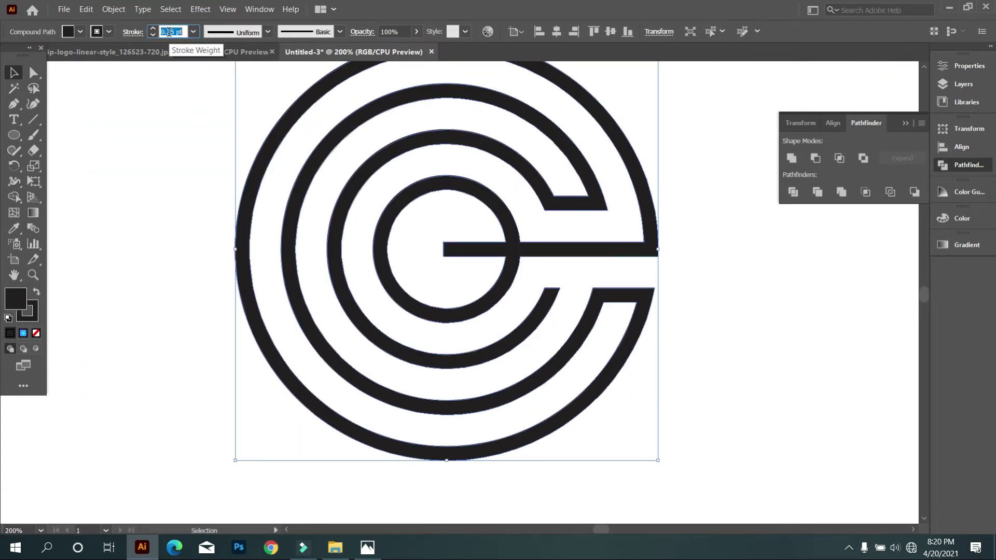
pyautogui.press('Down')
pyautogui.press('Down')
pyautogui.press('Down')
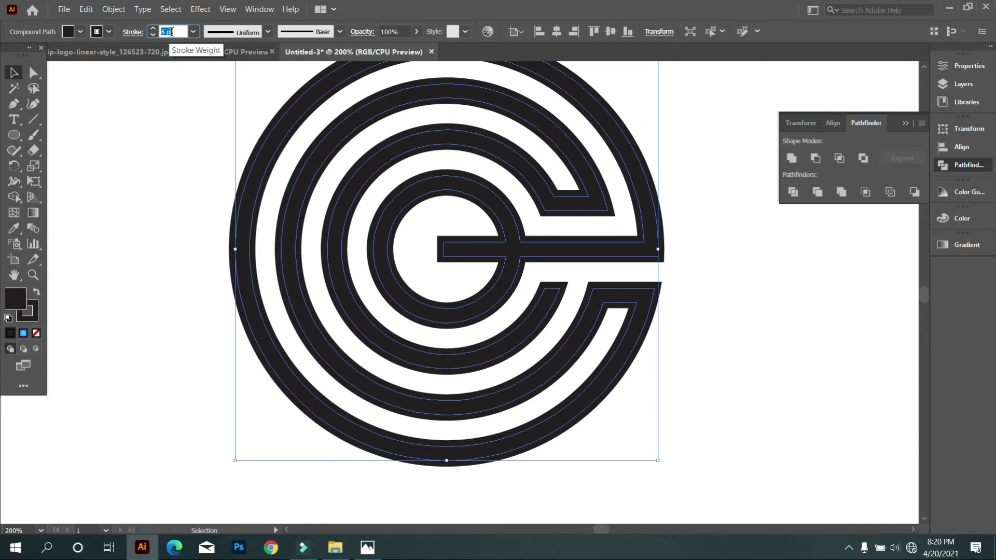
pyautogui.press('Down')
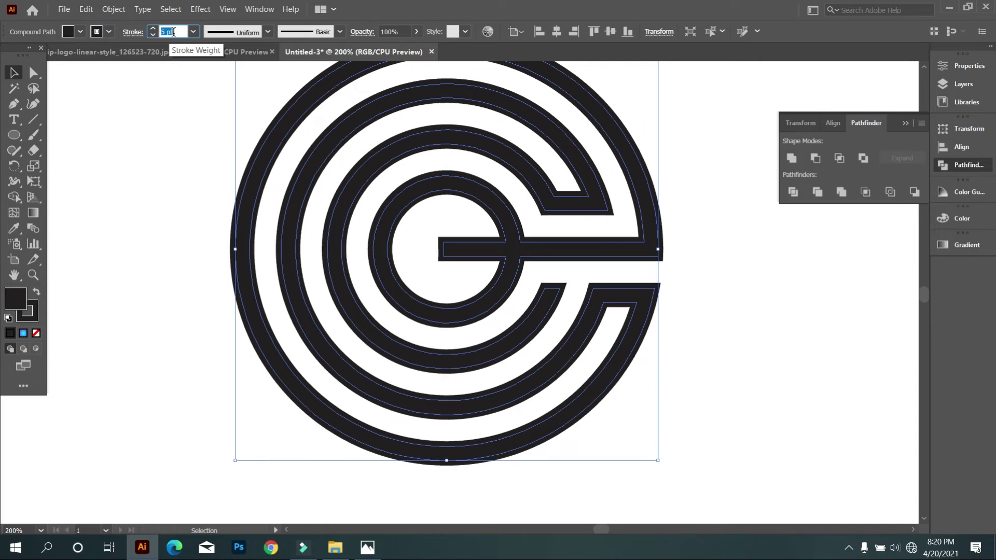
pyautogui.click(160, 211)
pyautogui.scroll(-2, 537, 394)
pyautogui.moveTo(622, 452); pyautogui.dragTo(457, 294)
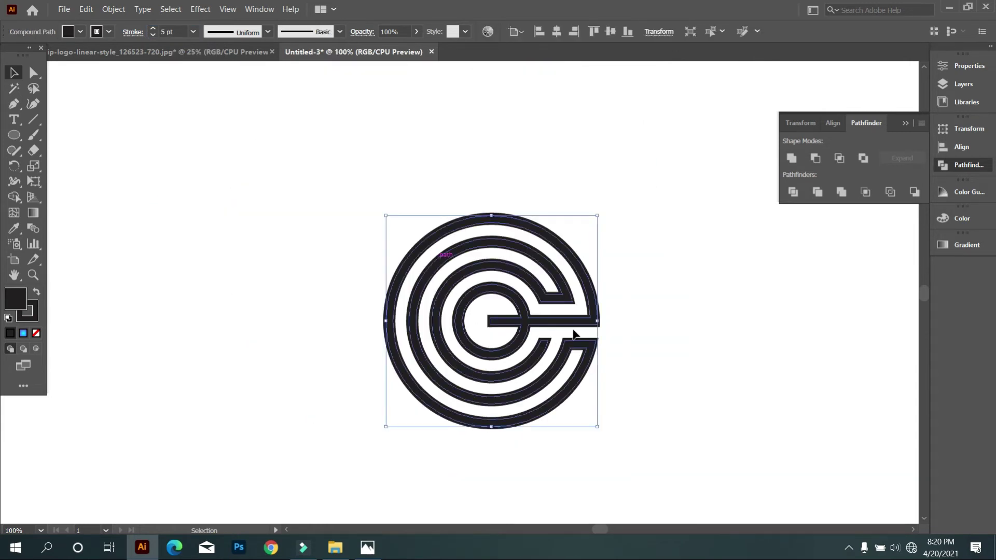
# Expand the logo's strokes into fills and unite them into solid rings with Pathfinder
pyautogui.click(114, 9)
pyautogui.click(151, 140)
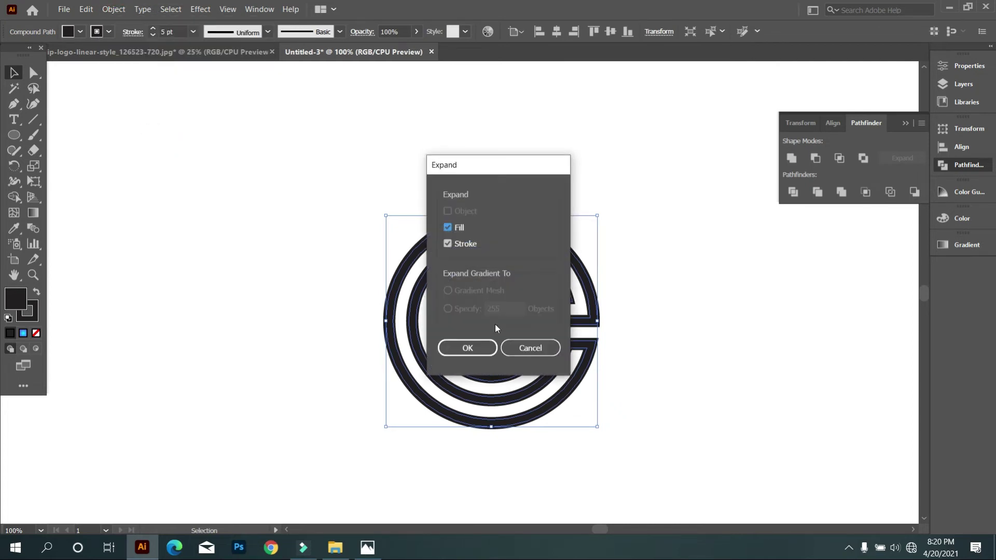
pyautogui.click(477, 347)
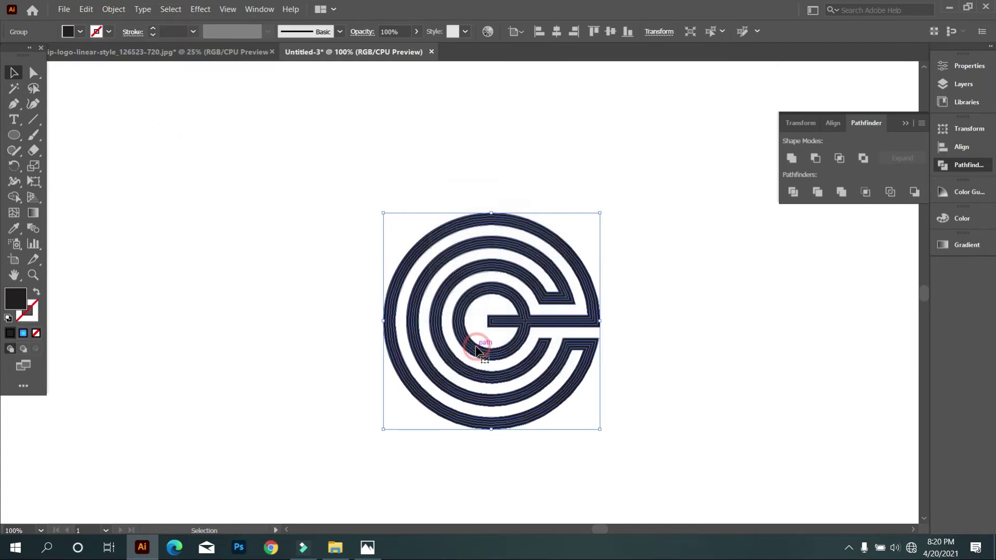
pyautogui.click(792, 159)
# Draw a small black circle with the Ellipse tool to the left of the logo
pyautogui.click(724, 285)
pyautogui.hotkey('ctrl', '-')
pyautogui.hotkey('ctrl', '-')
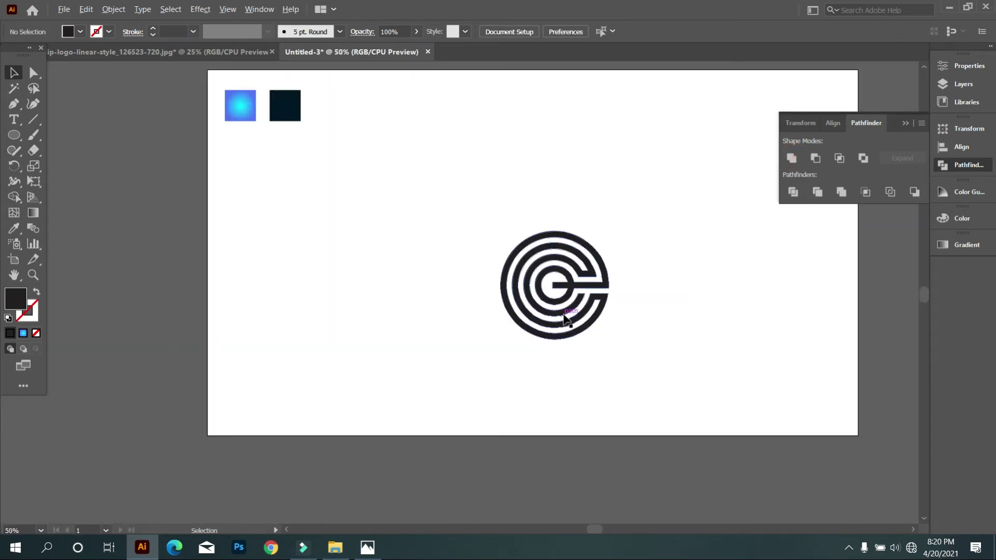
pyautogui.scroll(2, 565, 317)
pyautogui.scroll(2, 583, 296)
pyautogui.click(14, 136)
pyautogui.moveTo(142, 163); pyautogui.dragTo(168, 189)
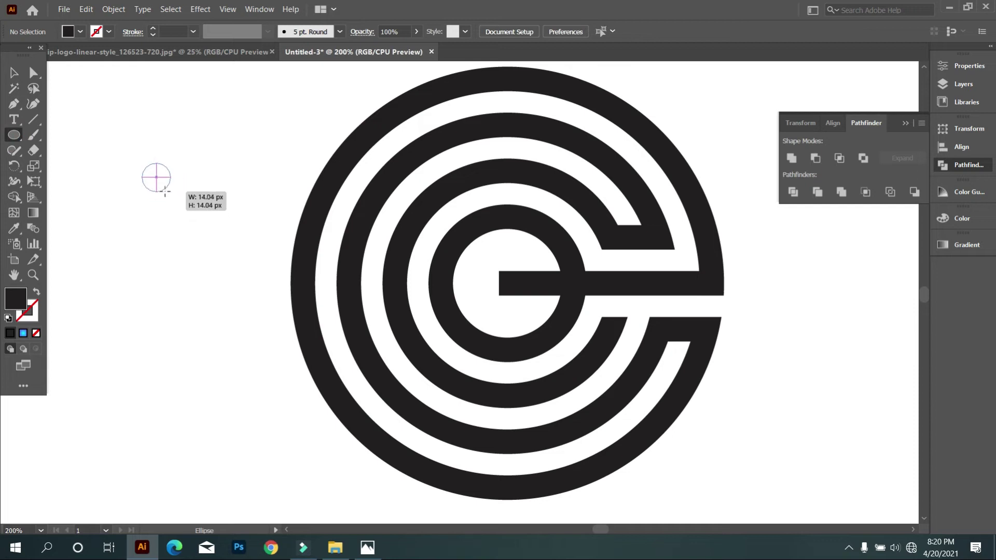
pyautogui.click(14, 72)
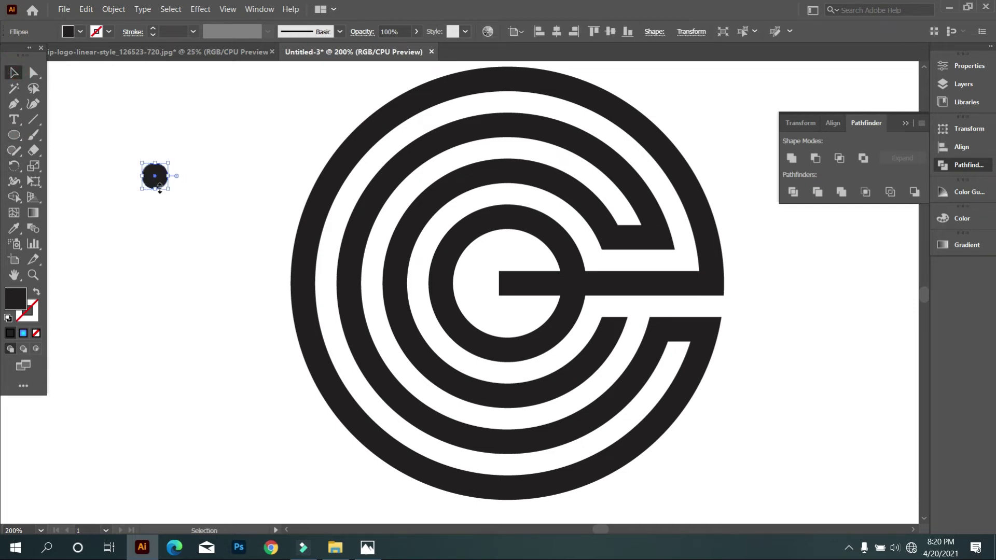
# Move the small circle into the logo's centre, nudge it right, and marquee-select the whole logo
pyautogui.moveTo(157, 183)
pyautogui.mouseDown()
pyautogui.moveTo(503, 288)
pyautogui.moveTo(502, 265)
pyautogui.mouseUp()
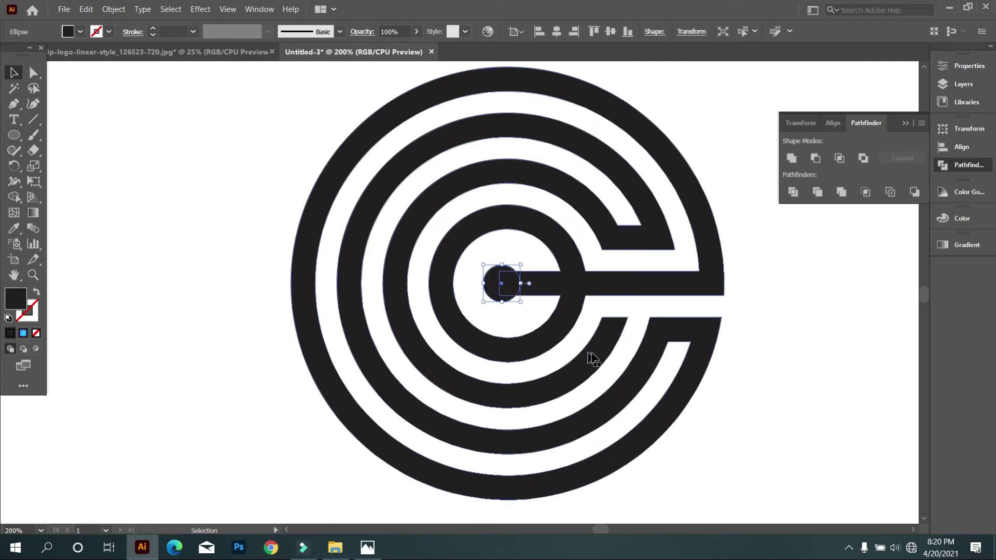
pyautogui.press('Right')
pyautogui.press('Right')
pyautogui.press('Right')
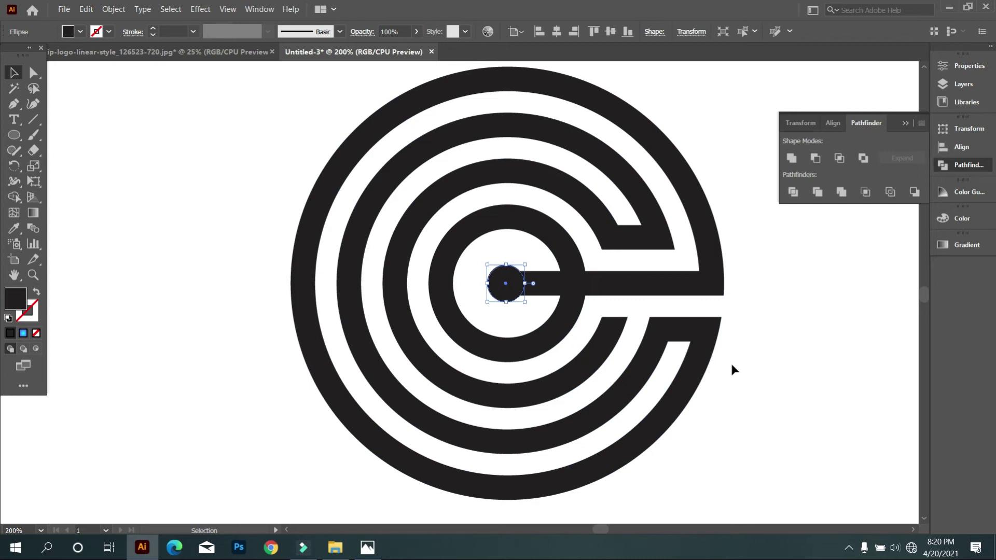
pyautogui.click(732, 365)
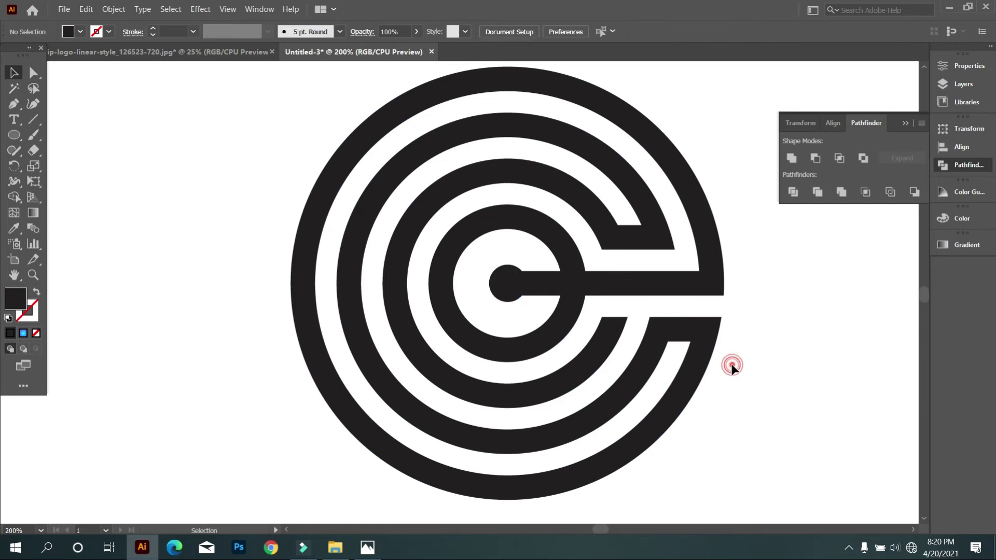
pyautogui.click(505, 295)
pyautogui.moveTo(129, 166); pyautogui.dragTo(683, 456)
pyautogui.scroll(-2, 668, 434)
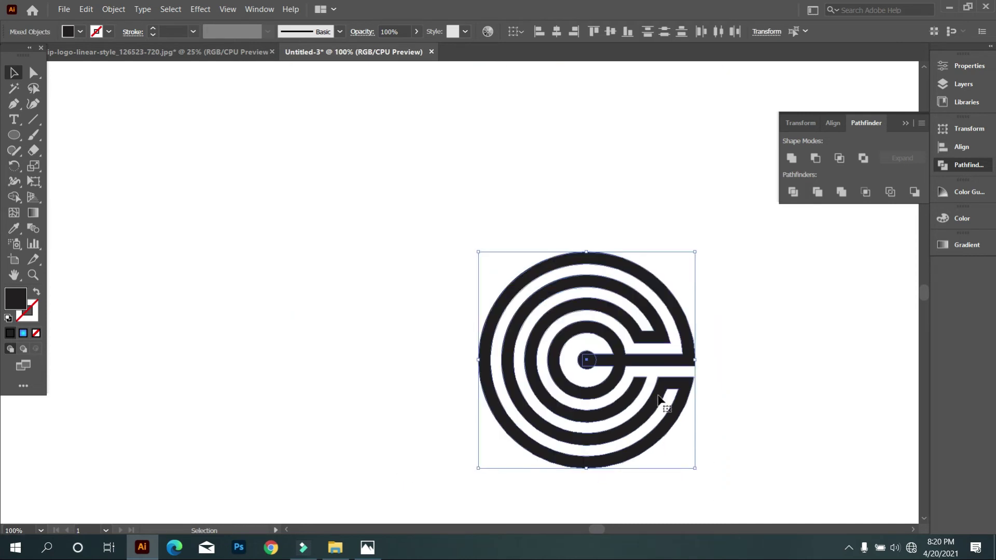
# Draw a rectangle covering the whole artboard and send it to the back as background
pyautogui.scroll(-3, 641, 372)
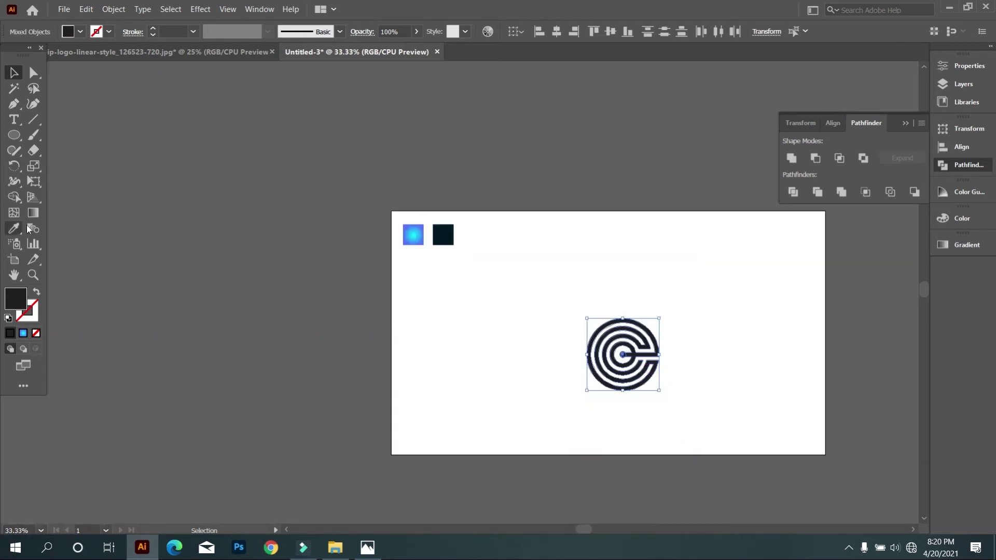
pyautogui.moveTo(13, 138); pyautogui.dragTo(57, 136)
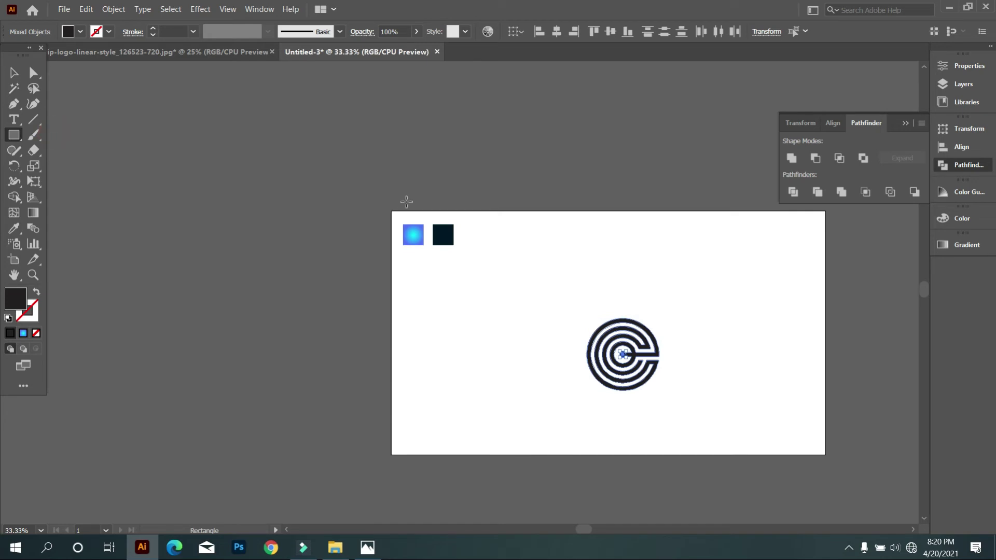
pyautogui.moveTo(388, 210)
pyautogui.mouseDown()
pyautogui.moveTo(795, 451)
pyautogui.moveTo(825, 453)
pyautogui.mouseUp()
pyautogui.rightClick(766, 344)
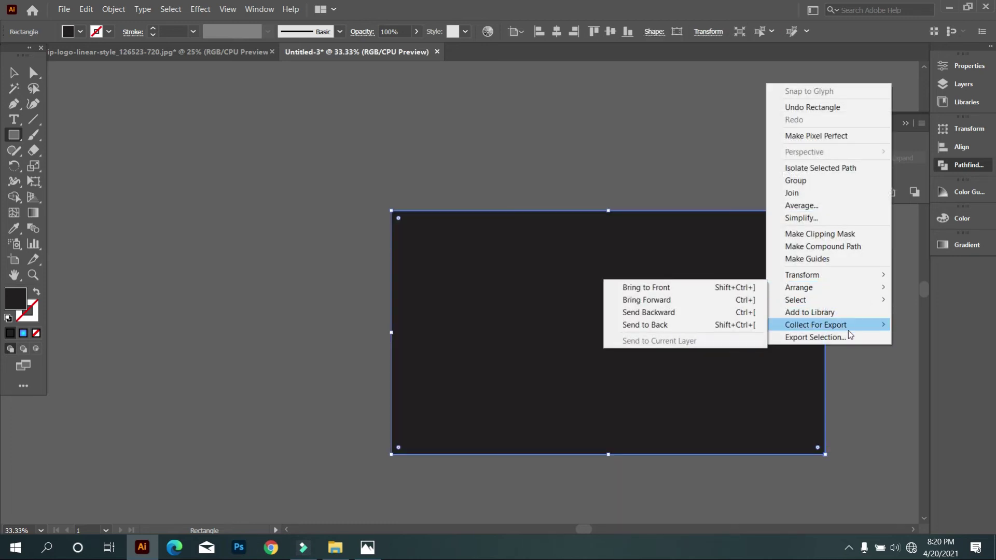
pyautogui.click(663, 324)
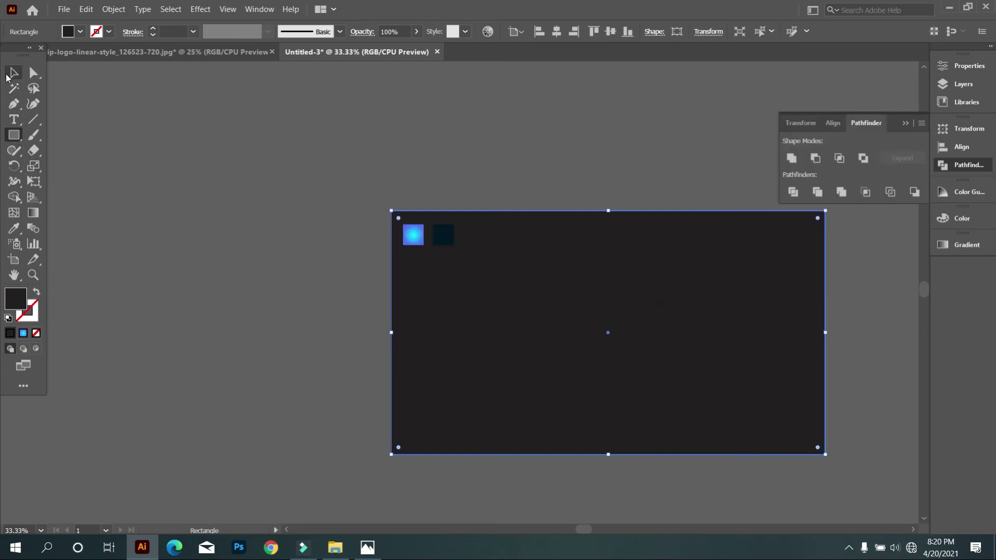
pyautogui.click(15, 73)
# Copy the swatch's gradient onto the ring logo with the Eyedropper
pyautogui.click(175, 203)
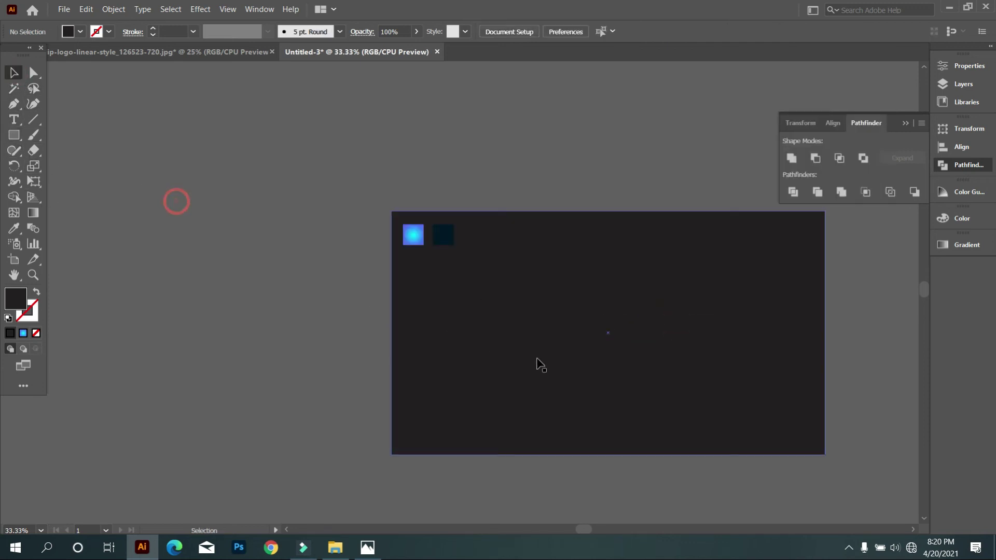
pyautogui.click(616, 353)
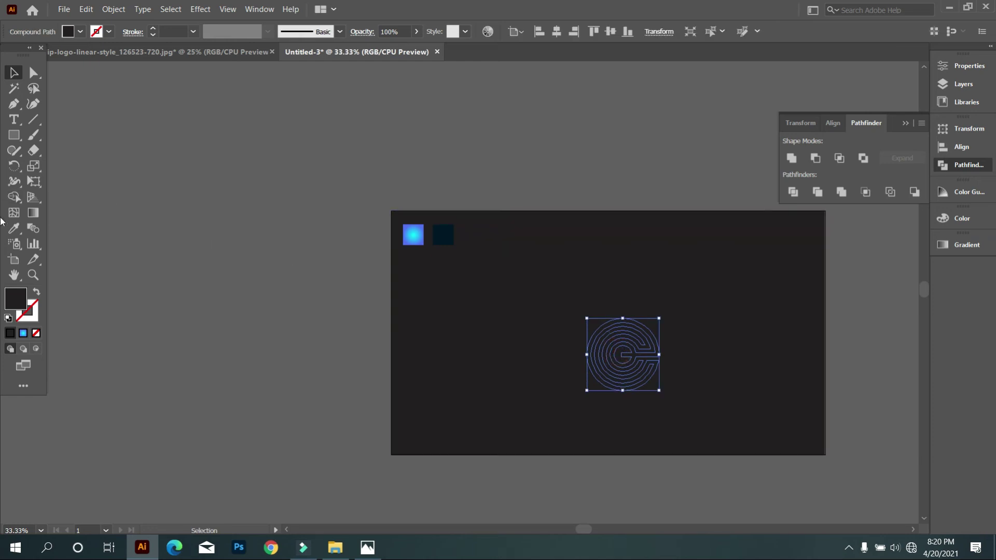
pyautogui.click(10, 230)
pyautogui.click(419, 235)
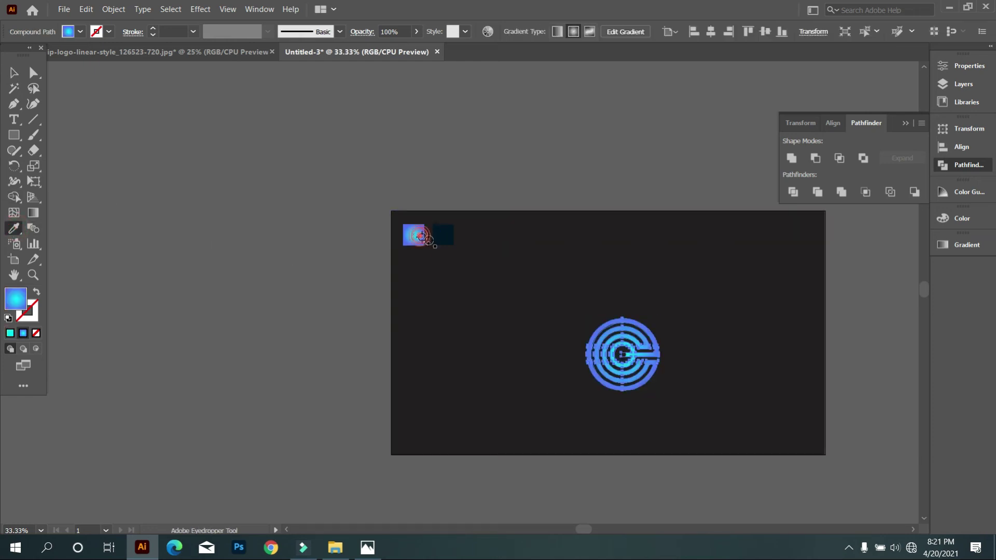
pyautogui.click(11, 75)
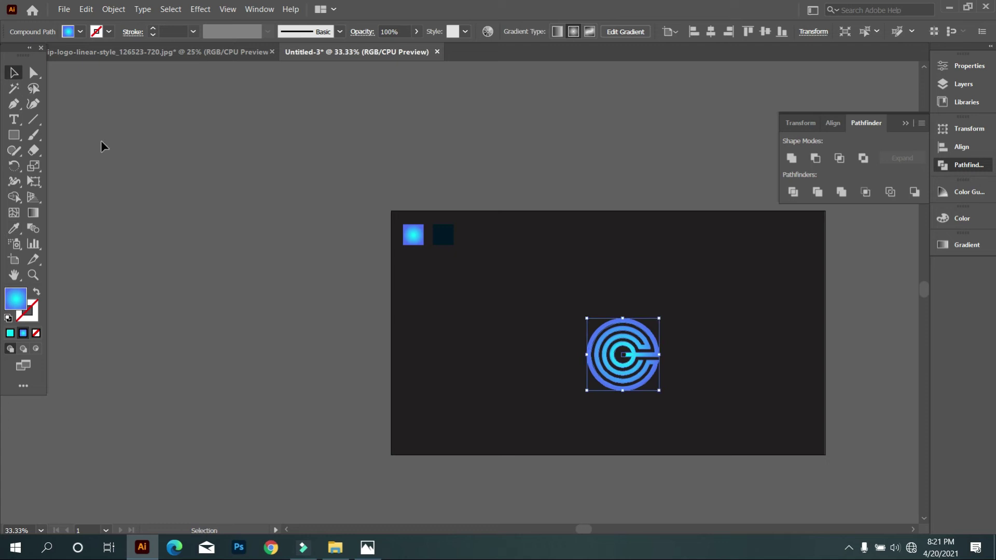
pyautogui.click(549, 389)
# Set the background rectangle aside with Ctrl+2 and marquee-select every part of the logo
pyautogui.scroll(2, 623, 353)
pyautogui.scroll(2, 683, 317)
pyautogui.scroll(-3, 365, 315)
pyautogui.click(346, 318)
pyautogui.hotkey('ctrl', '2')
pyautogui.moveTo(343, 236); pyautogui.dragTo(524, 357)
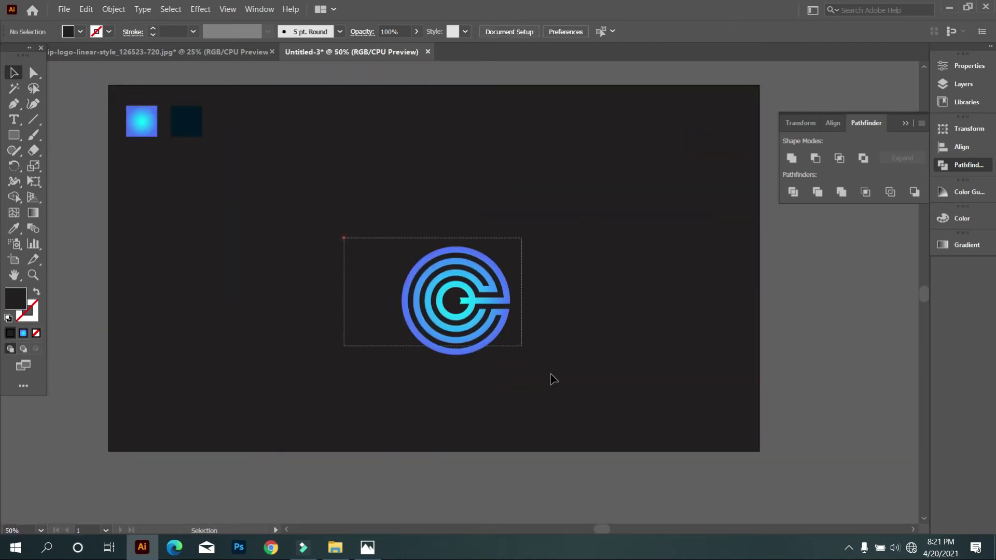
# Merge the centre dot with the ring's bar using Shape Builder, then select the rebuilt logo
pyautogui.click(11, 197)
pyautogui.scroll(2, 456, 301)
pyautogui.scroll(3, 440, 273)
pyautogui.scroll(1, 430, 258)
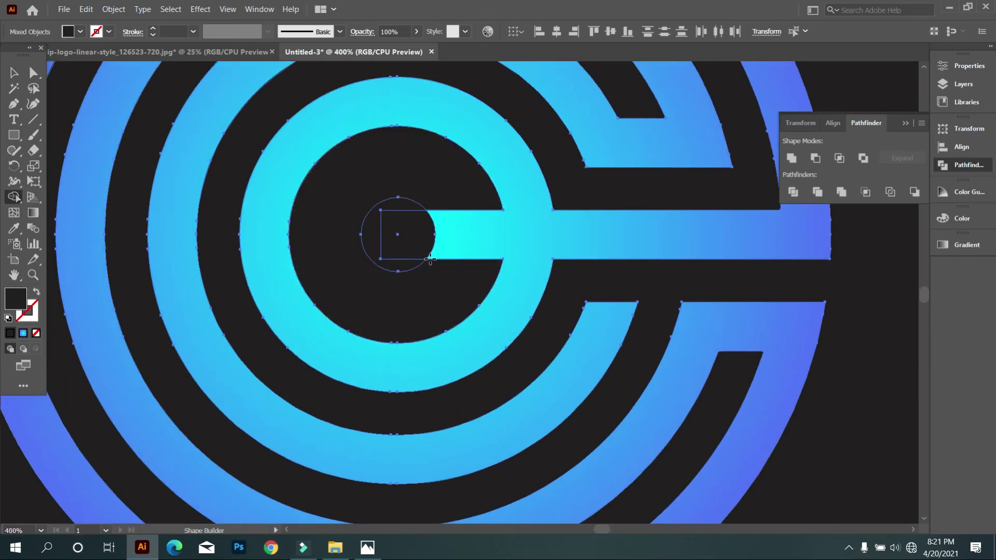
pyautogui.keyDown('alt'); pyautogui.click(456, 234); pyautogui.keyUp('alt')
pyautogui.scroll(-3, 478, 264)
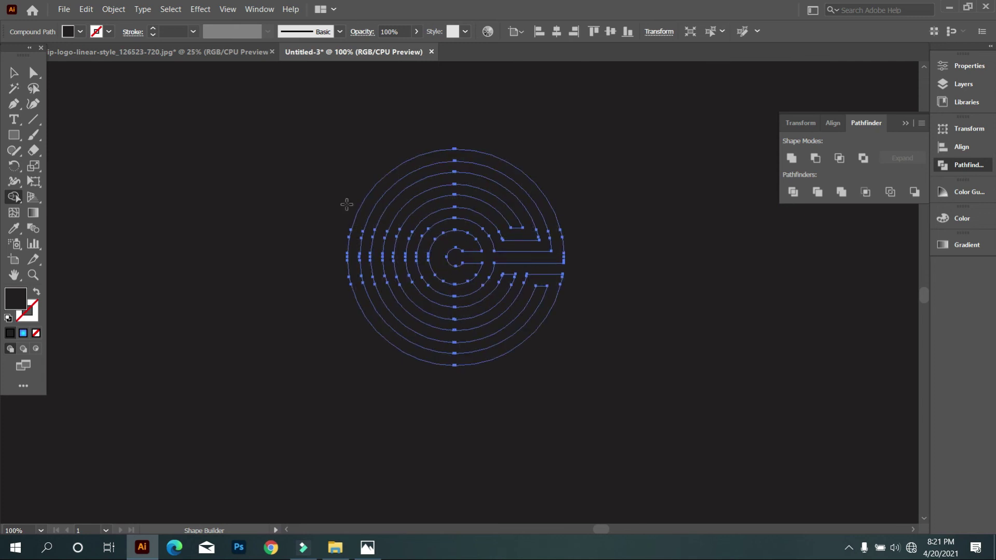
pyautogui.scroll(-2, 431, 297)
pyautogui.click(11, 77)
pyautogui.moveTo(358, 200); pyautogui.dragTo(524, 335)
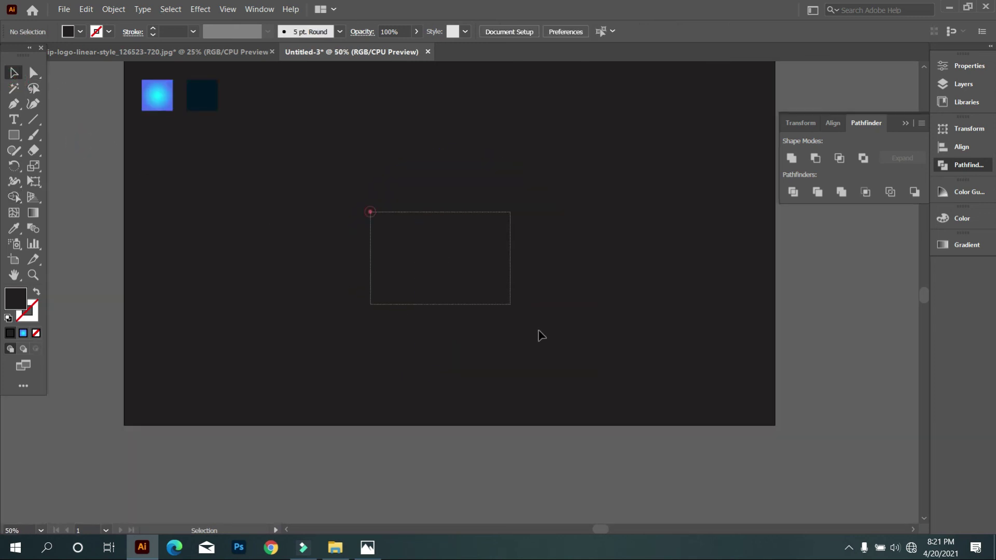
# Apply the swatch's radial gradient to the logo with the Eyedropper and select the logo
pyautogui.click(15, 229)
pyautogui.click(158, 94)
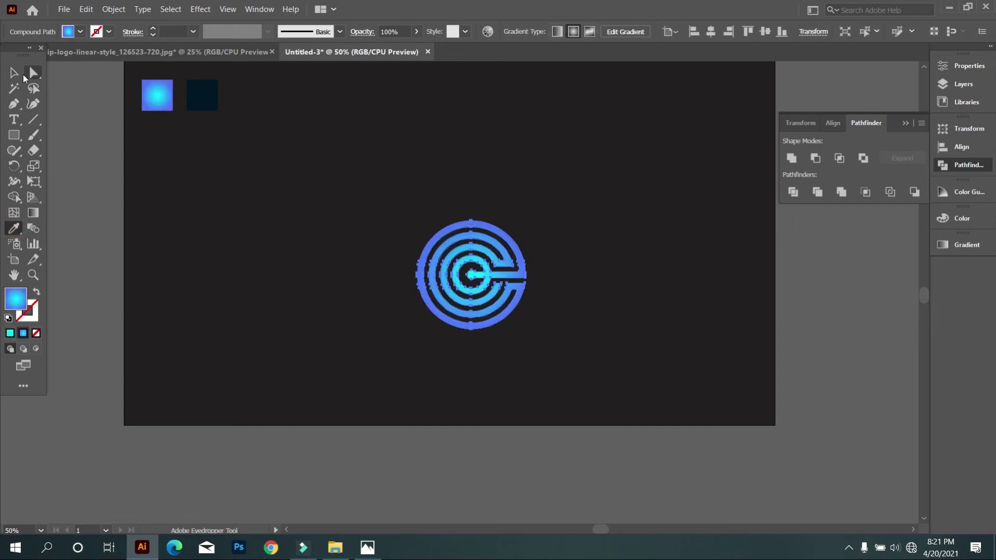
pyautogui.click(21, 75)
pyautogui.moveTo(356, 174); pyautogui.dragTo(568, 382)
pyautogui.scroll(1, 480, 285)
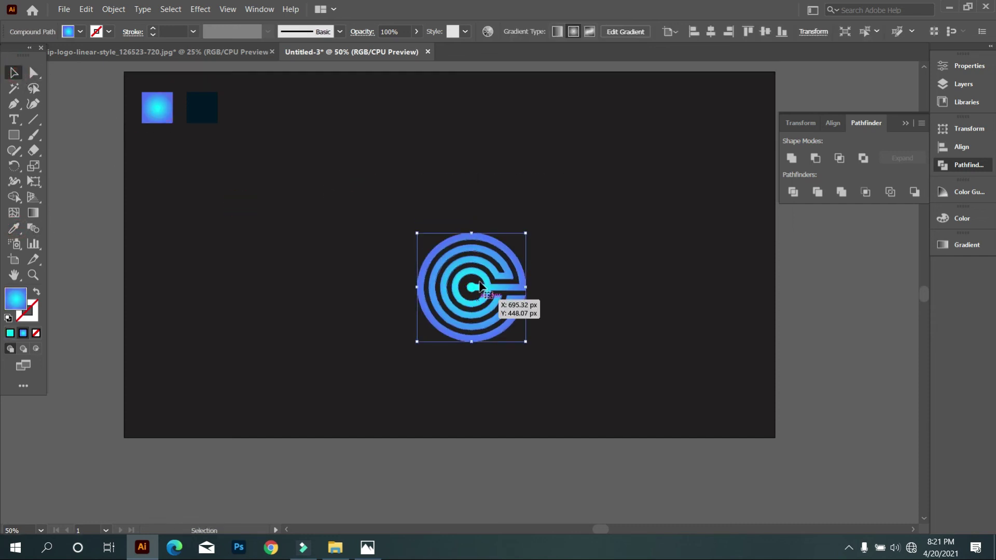
pyautogui.scroll(2, 480, 286)
pyautogui.keyDown('alt'); pyautogui.scroll(-1, 573, 278); pyautogui.keyUp('alt')
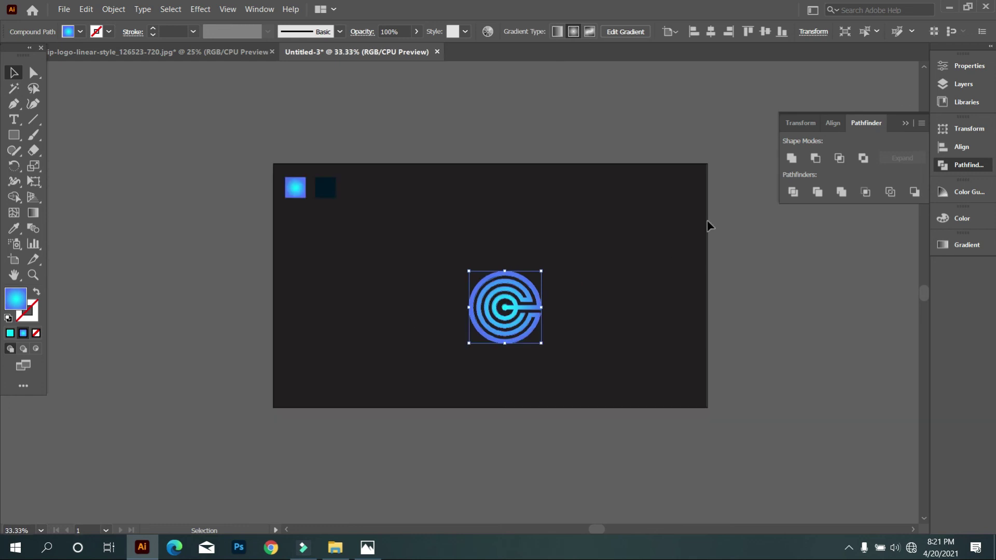
# Centre the logo horizontally and vertically on the artboard and scale it up
pyautogui.click(709, 33)
pyautogui.click(766, 32)
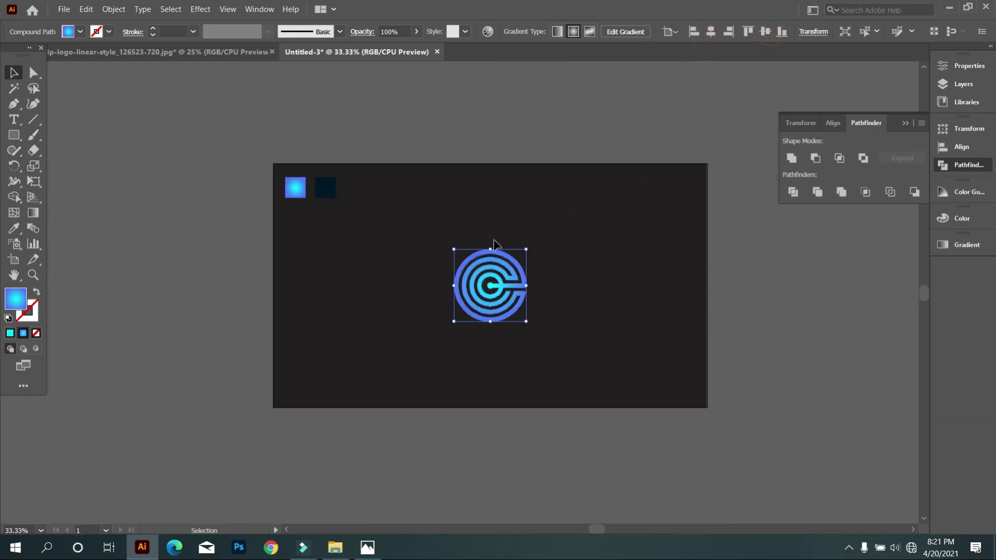
pyautogui.moveTo(491, 250)
pyautogui.mouseDown()
pyautogui.moveTo(495, 209)
pyautogui.moveTo(495, 220)
pyautogui.mouseUp()
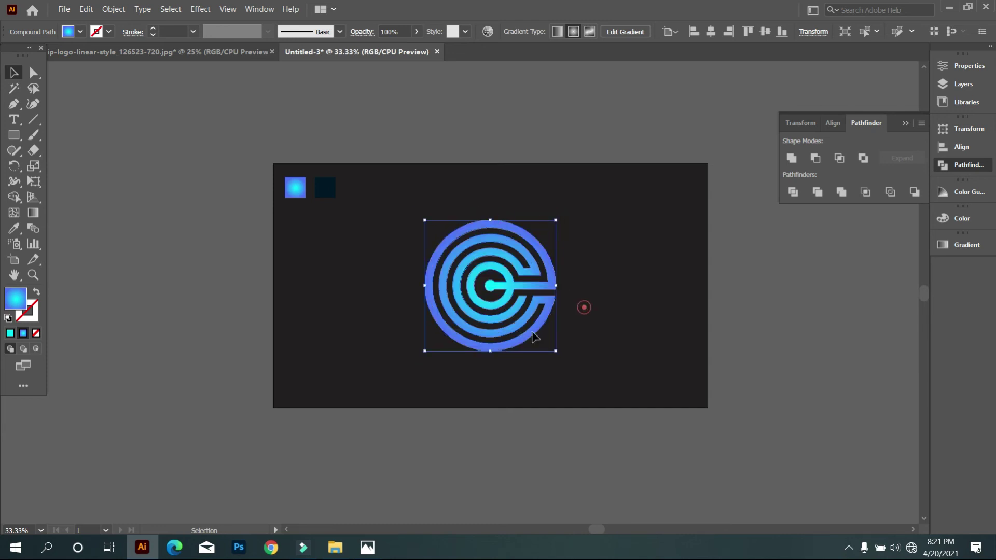
pyautogui.click(584, 308)
pyautogui.scroll(2, 529, 326)
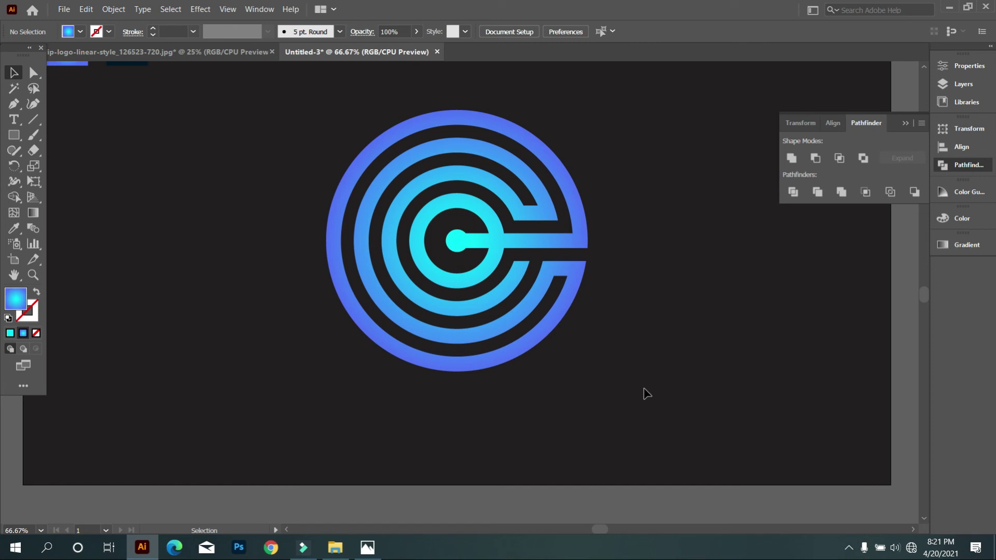
pyautogui.scroll(-1, 640, 389)
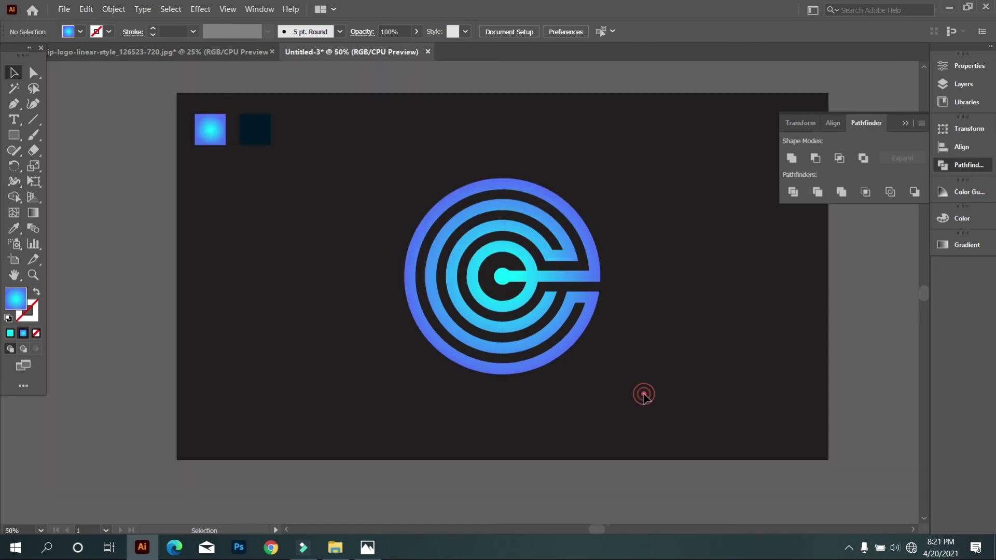
pyautogui.hotkey('ctrl', 'a')
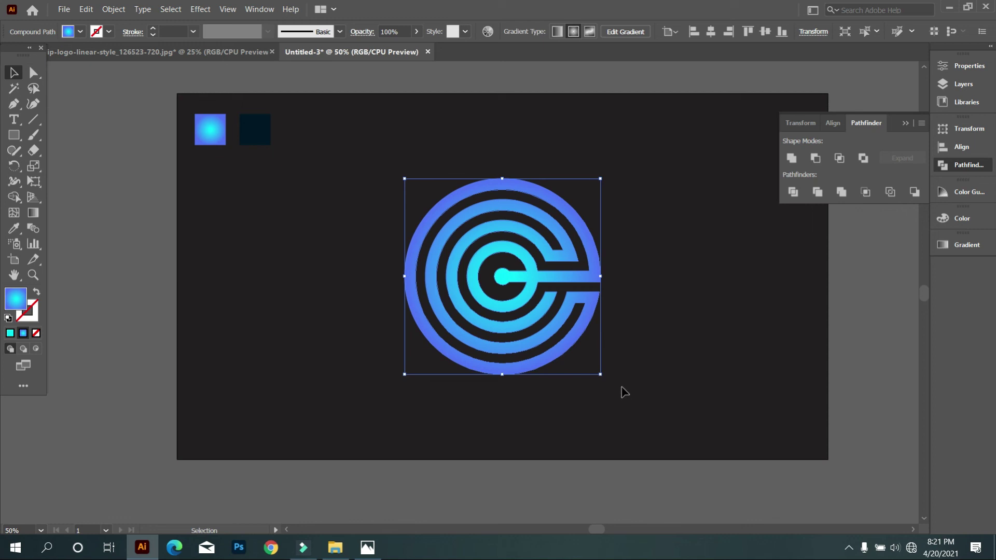
# Redraw the radial gradient from the logo's centre dot to its right edge, then reselect the logo
pyautogui.click(33, 213)
pyautogui.moveTo(502, 265); pyautogui.dragTo(638, 254)
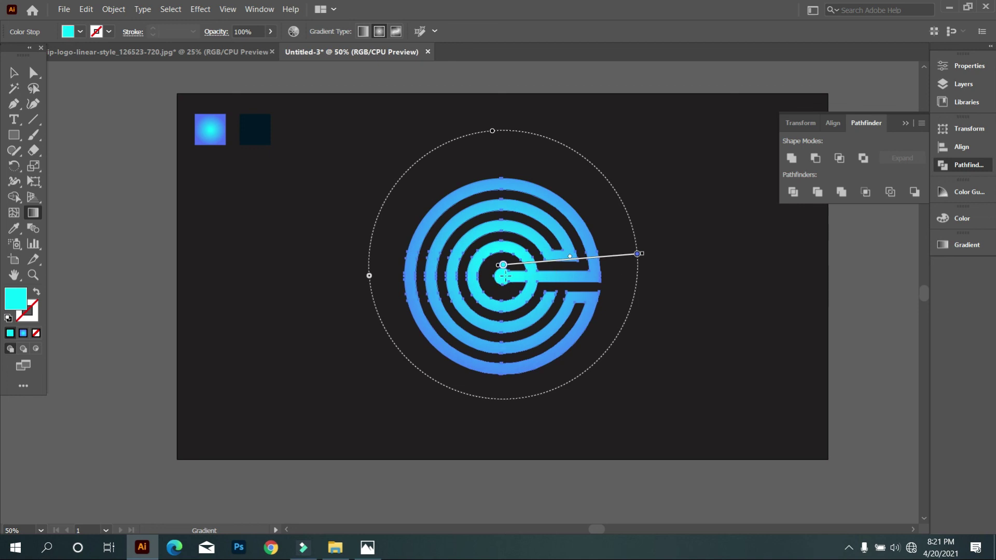
pyautogui.moveTo(502, 276); pyautogui.dragTo(601, 277)
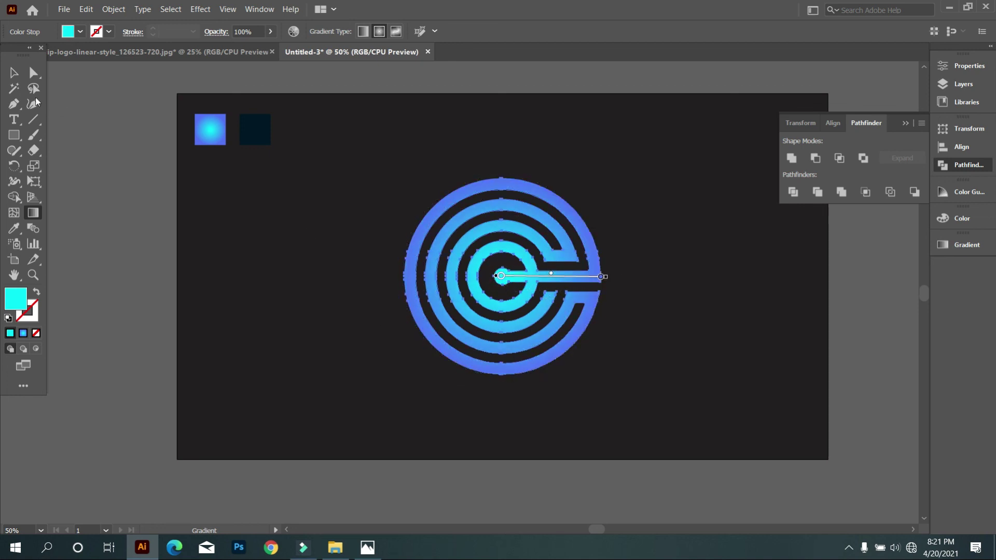
pyautogui.click(16, 77)
pyautogui.click(115, 204)
pyautogui.scroll(-3, 451, 300)
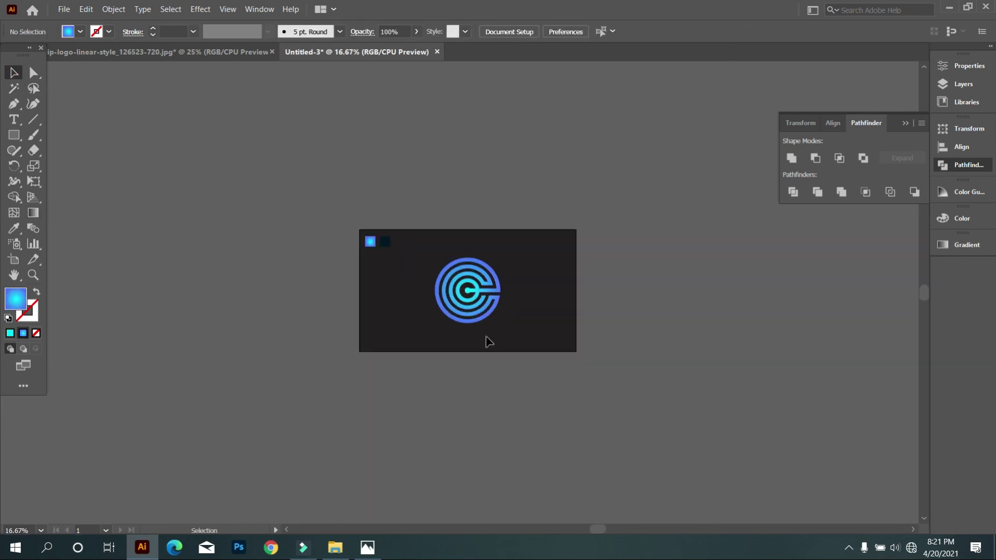
pyautogui.scroll(2, 463, 315)
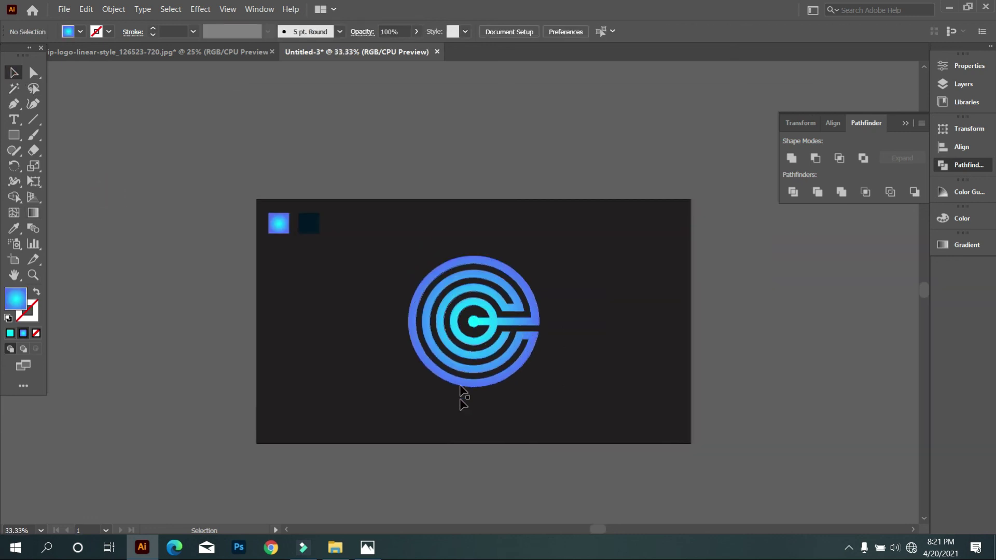
pyautogui.scroll(1, 523, 364)
pyautogui.moveTo(294, 223); pyautogui.dragTo(573, 391)
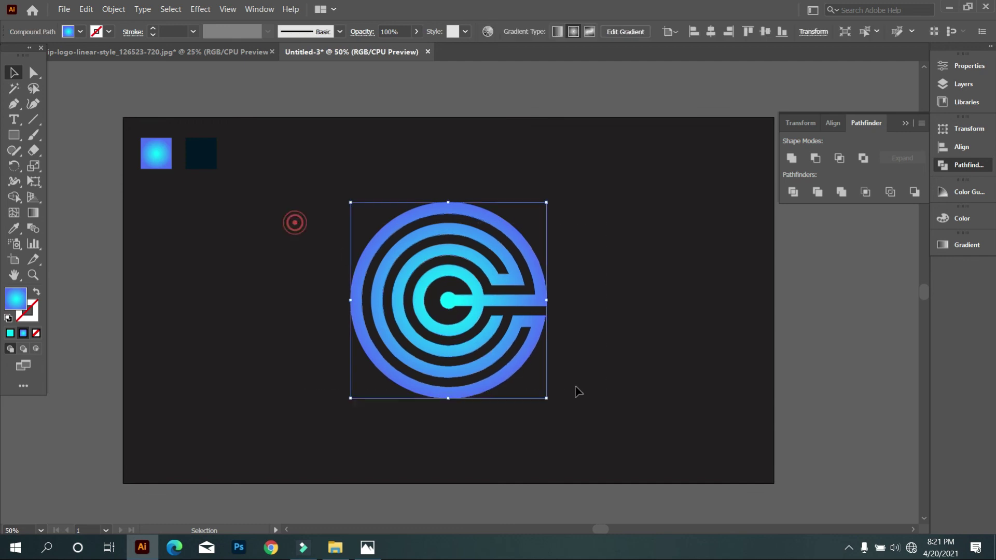
# Show the perspective grid over the artboard and select the logo
pyautogui.click(32, 202)
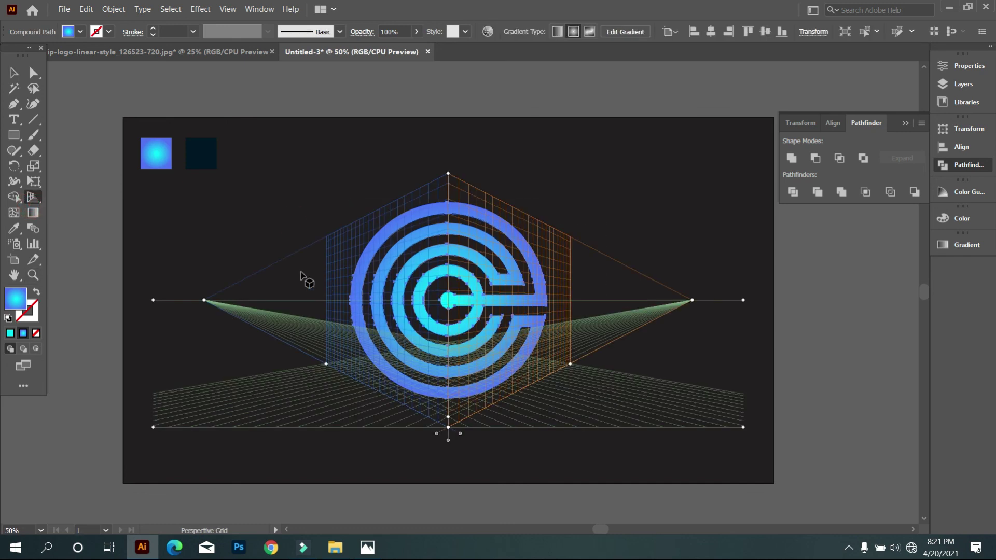
pyautogui.click(15, 72)
pyautogui.click(307, 200)
pyautogui.moveTo(287, 199); pyautogui.dragTo(373, 387)
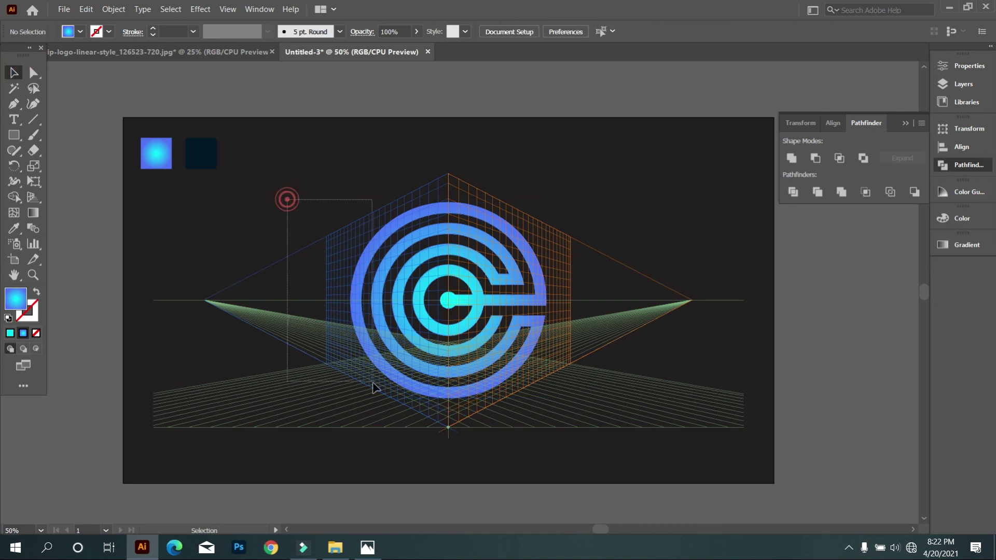
# Shrink the logo and move it up beside the swatch squares, fine-tuning its position
pyautogui.moveTo(468, 311); pyautogui.dragTo(307, 214)
pyautogui.moveTo(385, 300); pyautogui.dragTo(333, 214)
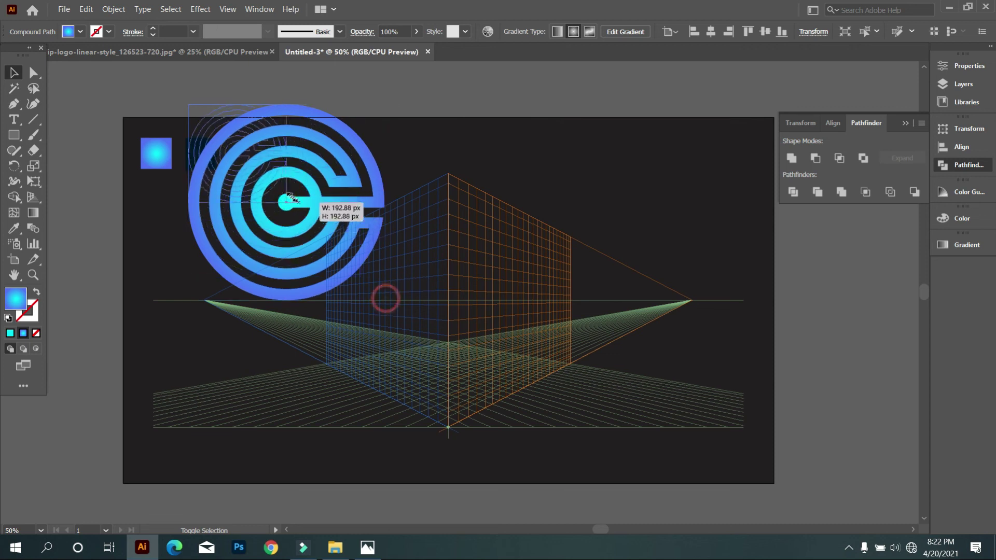
pyautogui.click(312, 223)
pyautogui.hotkey('ctrl', '=')
pyautogui.hotkey('ctrl', '=')
pyautogui.hotkey('ctrl', '=')
pyautogui.scroll(2, 272, 229)
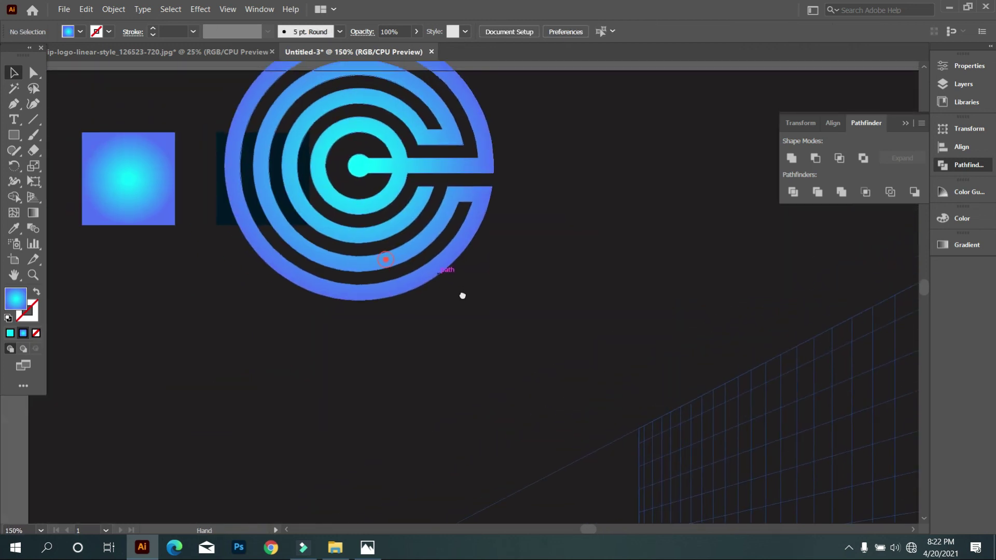
pyautogui.moveTo(406, 304); pyautogui.dragTo(433, 390)
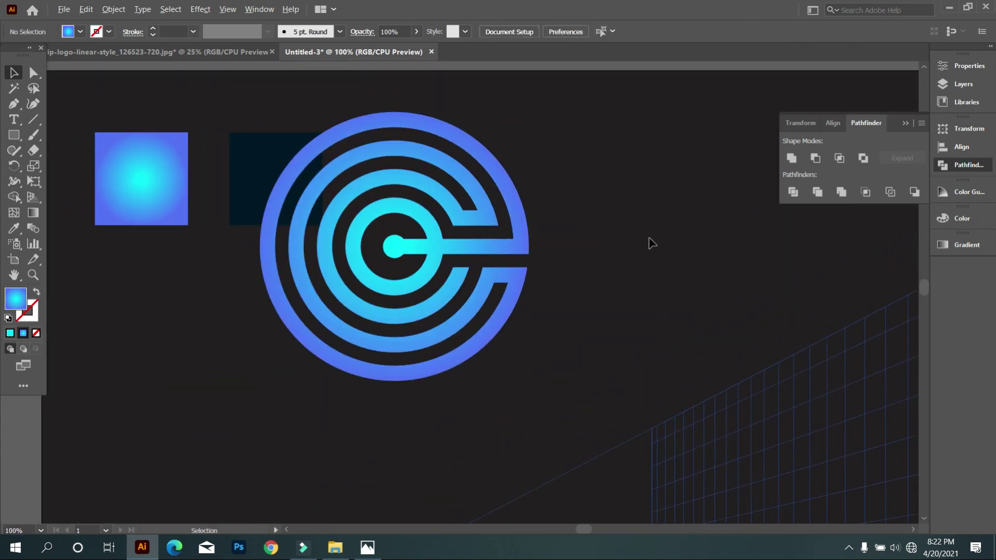
pyautogui.hotkey('ctrl', '-')
pyautogui.moveTo(556, 243)
pyautogui.mouseDown()
pyautogui.moveTo(687, 261)
pyautogui.moveTo(695, 251)
pyautogui.moveTo(599, 237)
pyautogui.mouseUp()
pyautogui.click(660, 237)
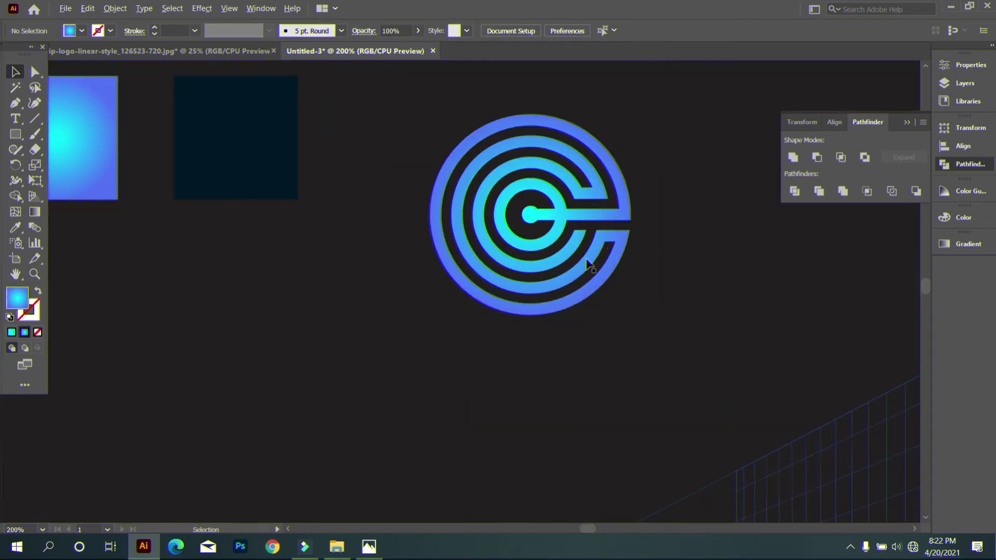